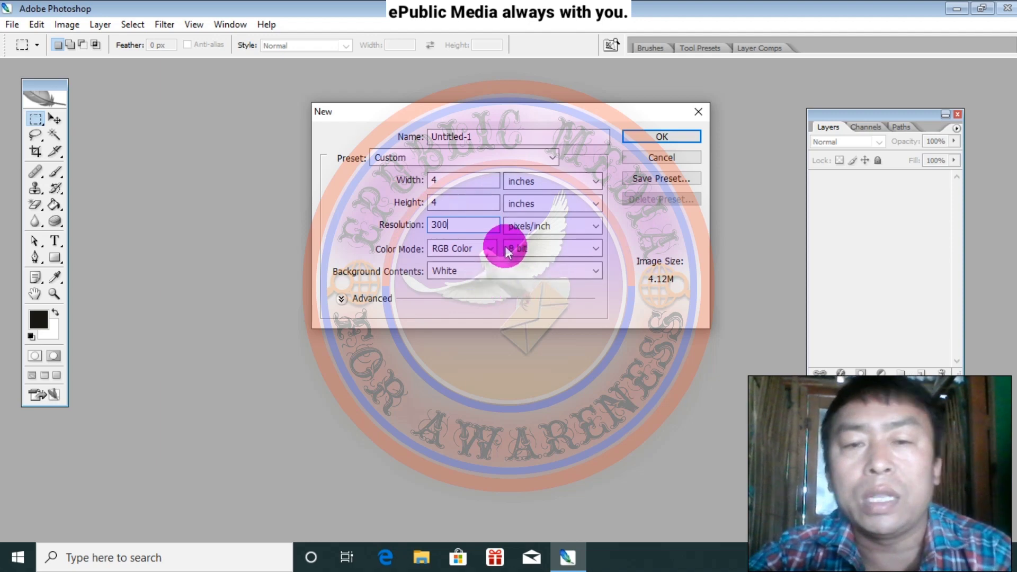
- Create a 4 by 4 inch RGB document at 300 pixels/inch with a white background and maximize its window
{"action": "left_click", "coordinate": [661, 135]}
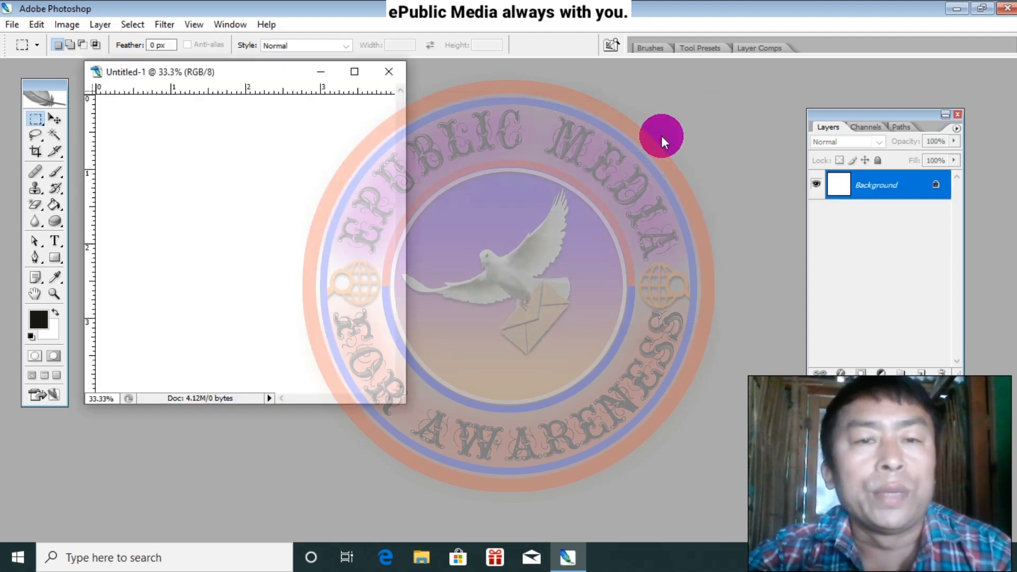
{"action": "left_click", "coordinate": [356, 73]}
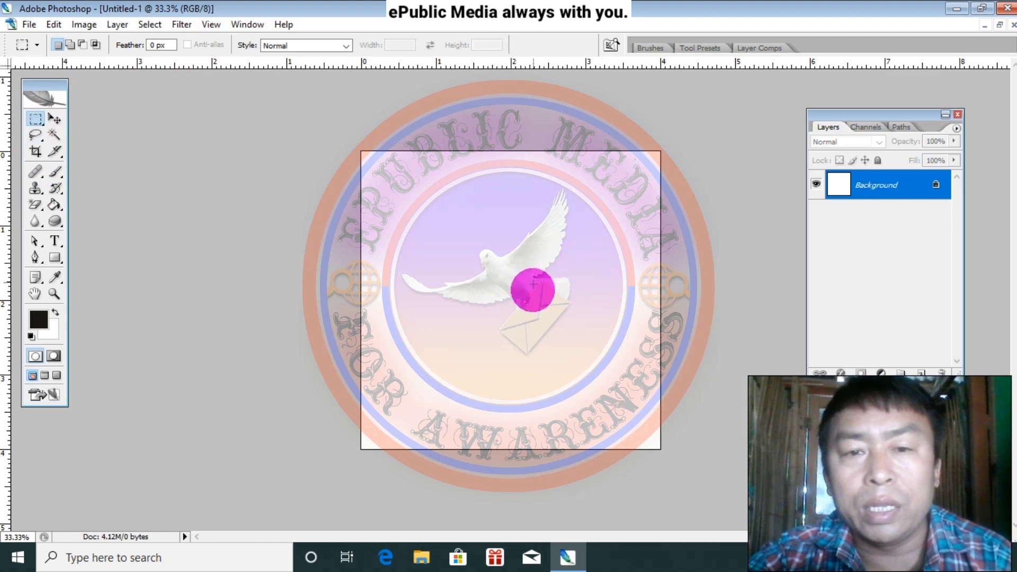
- Add a new layer and fill a narrow vertical rectangular selection, about 0.3 by 1.7 inches, with the near-black foreground color
{"action": "left_click_drag", "start_coordinate": [469, 248], "coordinate": [485, 305]}
{"action": "left_click_drag", "start_coordinate": [494, 349], "coordinate": [490, 366]}
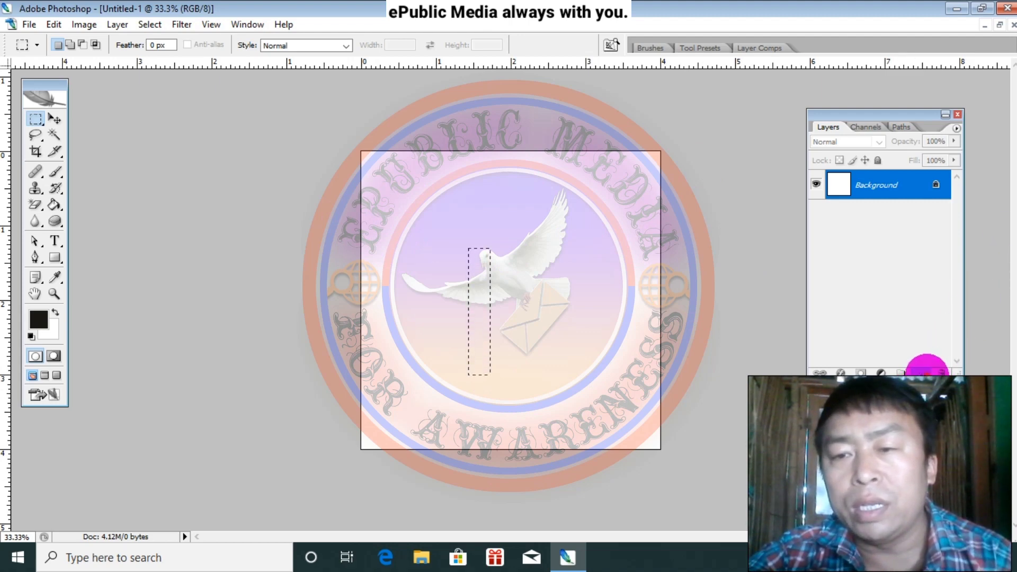
{"action": "left_click", "coordinate": [922, 373]}
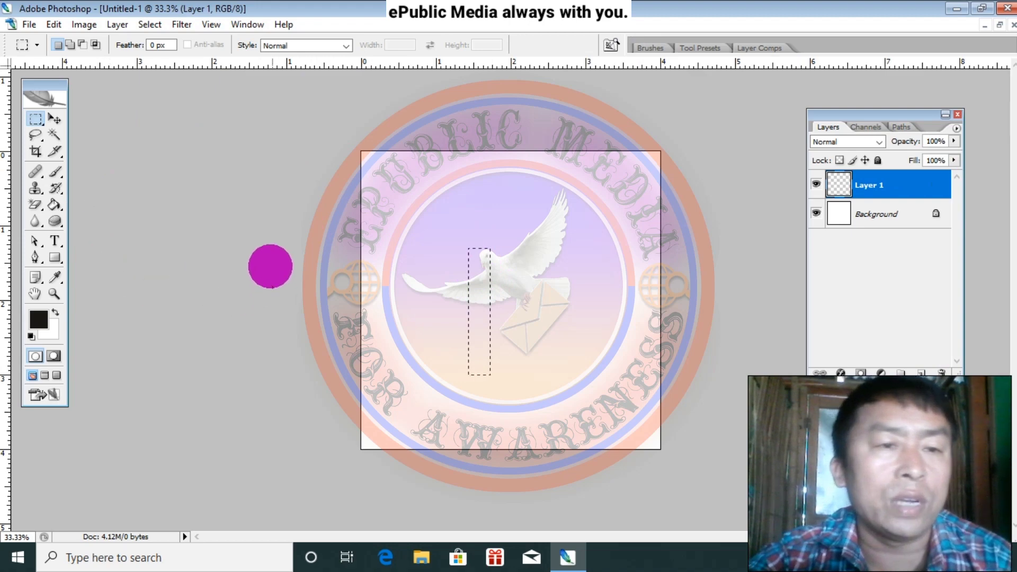
{"action": "left_click", "coordinate": [55, 206]}
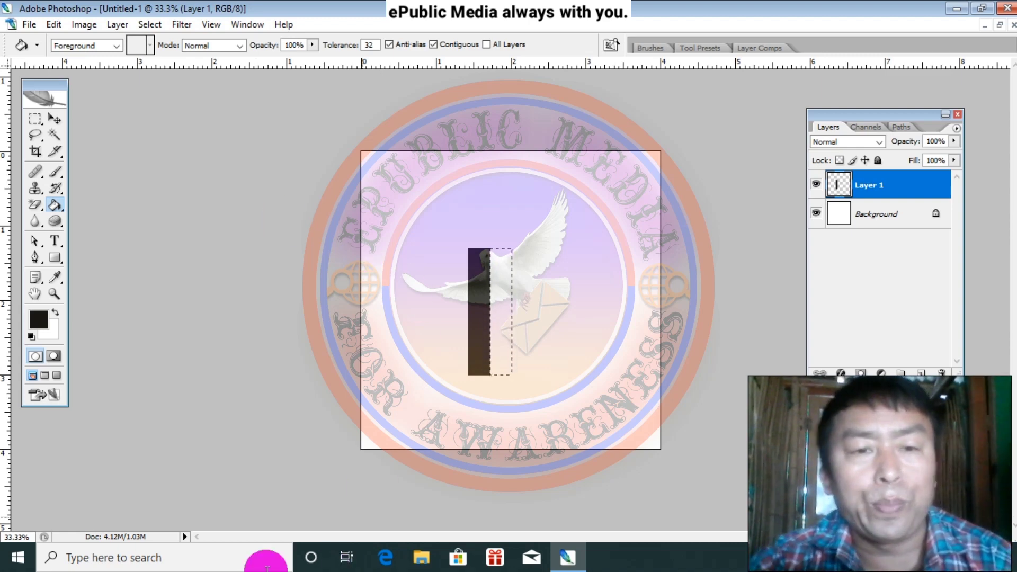
{"action": "left_click", "coordinate": [470, 363]}
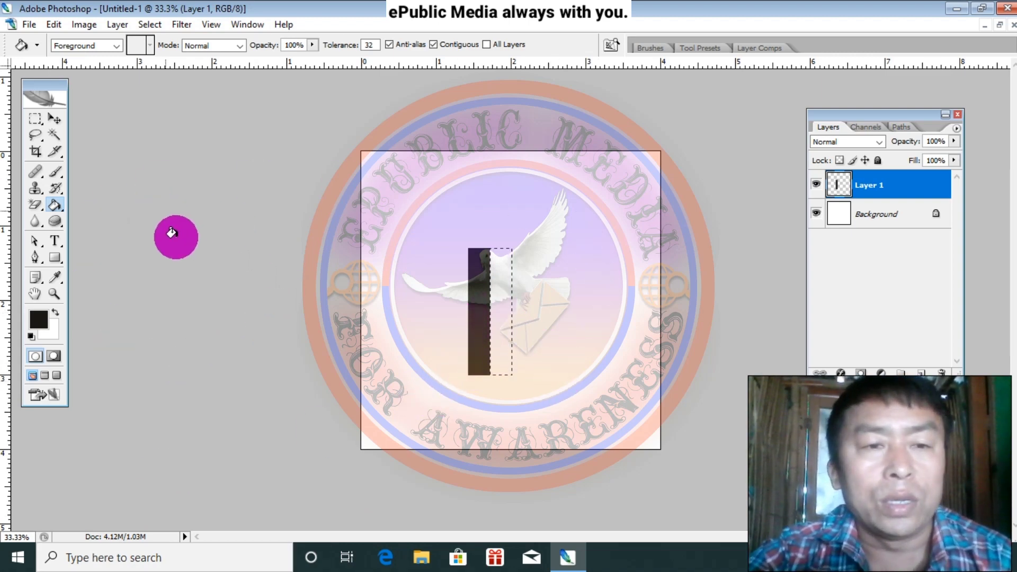
- Set the foreground color to orange f6a026 and fill the same-sized strip directly beside the black one
{"action": "left_click", "coordinate": [37, 320]}
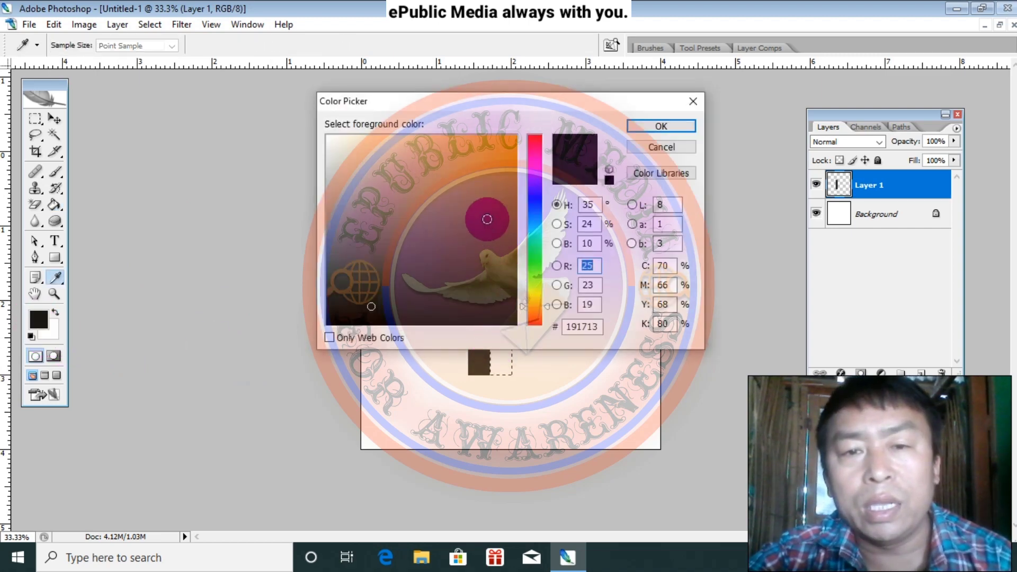
{"action": "left_click", "coordinate": [486, 213]}
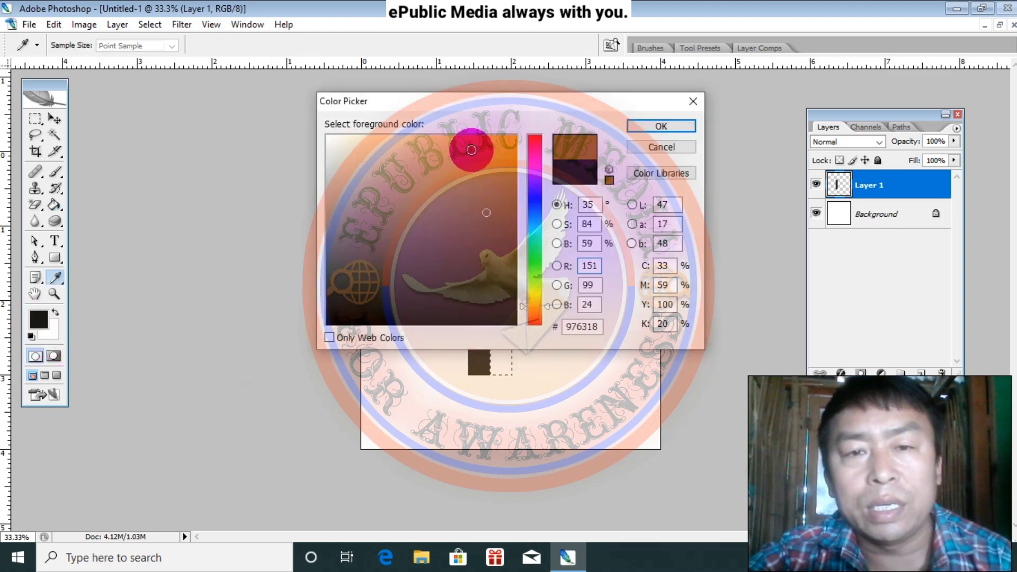
{"action": "left_click", "coordinate": [488, 142]}
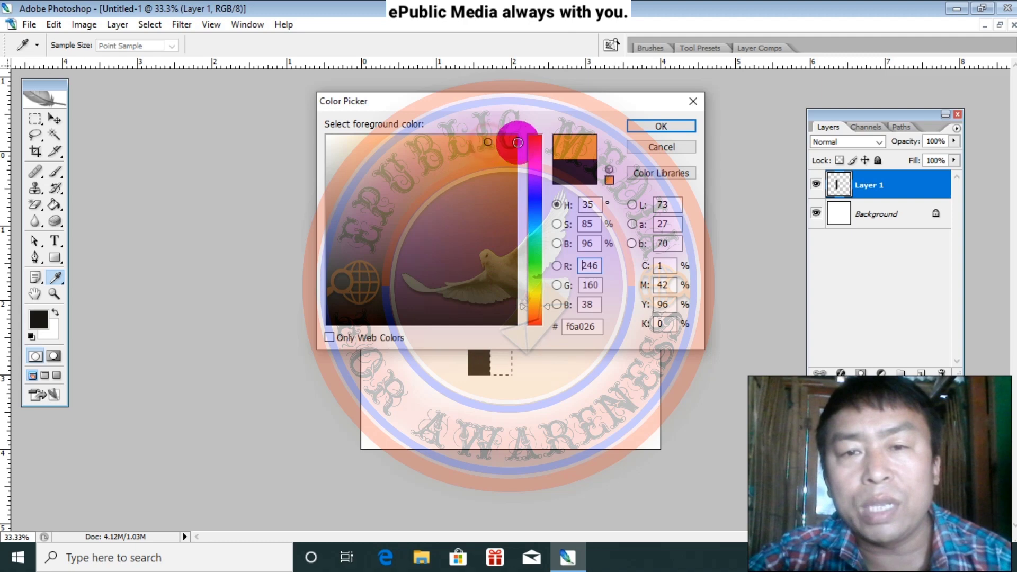
{"action": "left_click", "coordinate": [639, 138]}
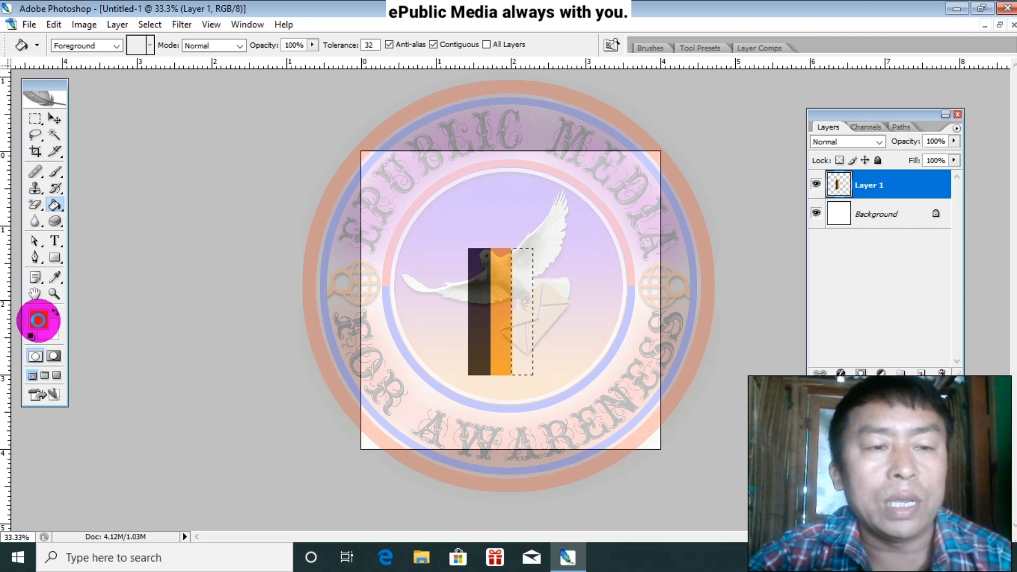
- Fill the third strip beside the orange one with bright orange-red and move the three-stripe block slightly down and to the left
{"action": "left_click", "coordinate": [38, 320]}
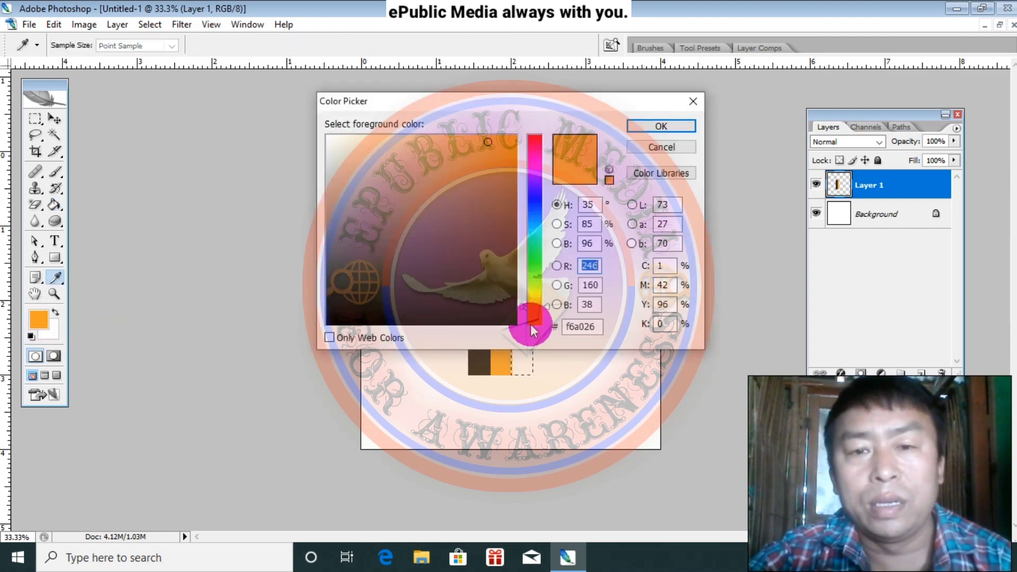
{"action": "left_click", "coordinate": [535, 322]}
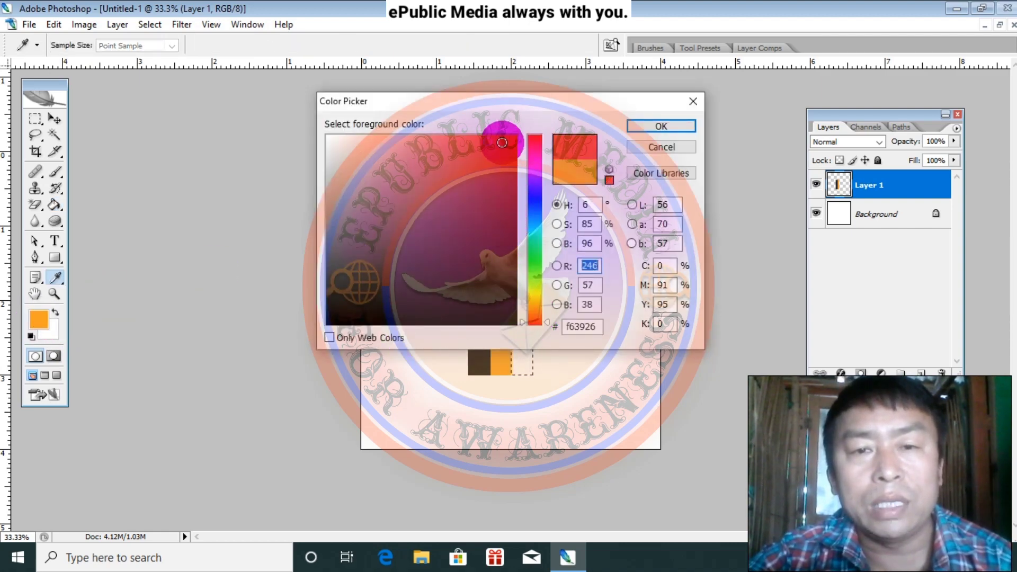
{"action": "left_click", "coordinate": [663, 126]}
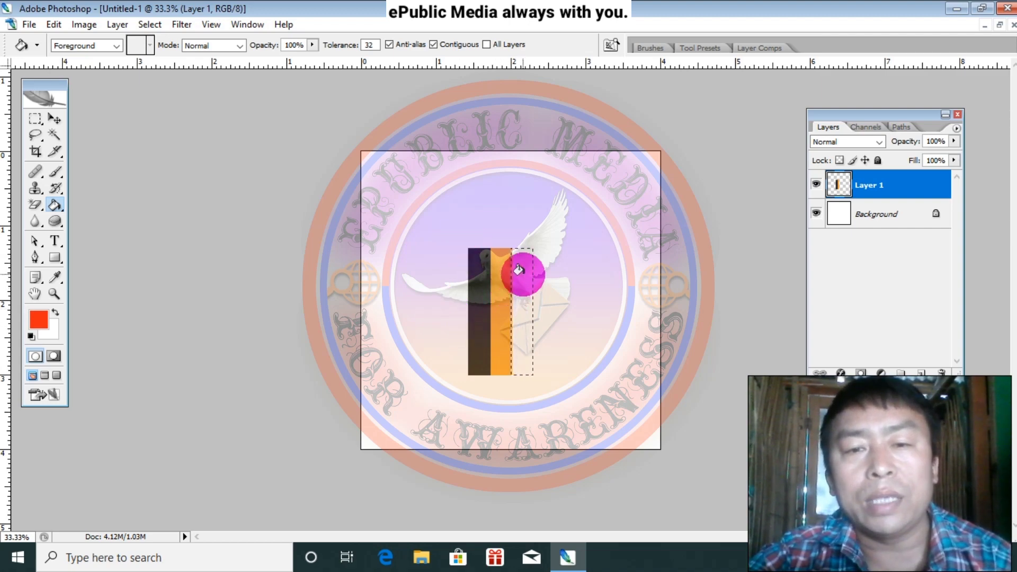
{"action": "left_click", "coordinate": [519, 270]}
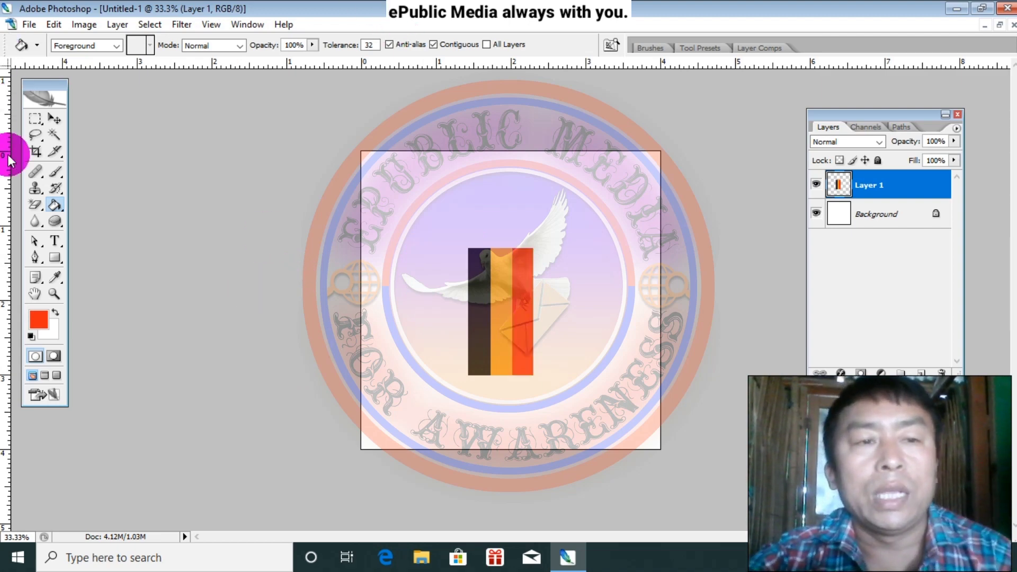
{"action": "left_click", "coordinate": [55, 118]}
{"action": "left_click_drag", "start_coordinate": [493, 272], "coordinate": [501, 304]}
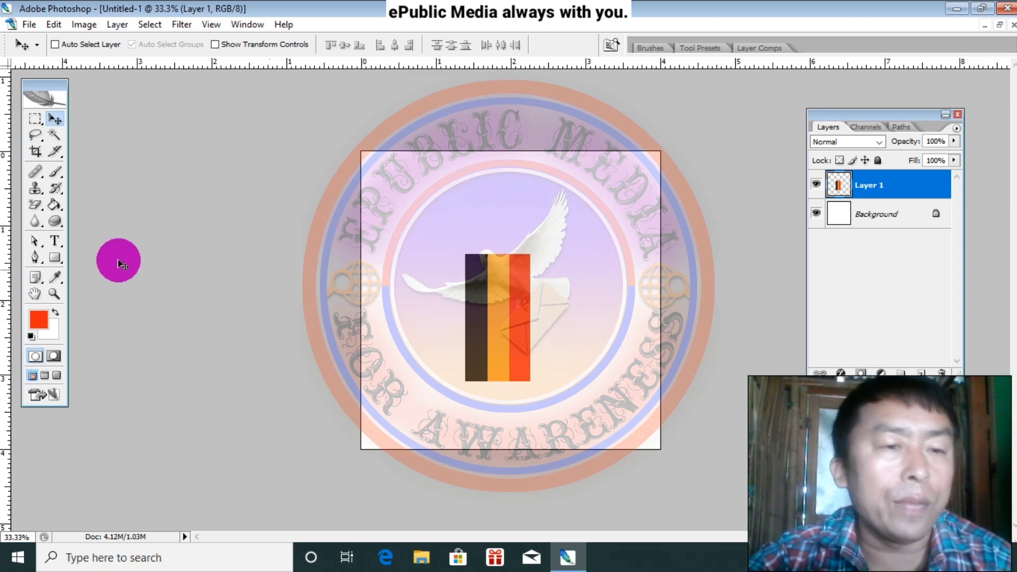
- Draw a closed trapezoid path just above the stripes with the Pen tool, about 0.9 inches wide at its base and 0.5 inches high
{"action": "left_click", "coordinate": [35, 259]}
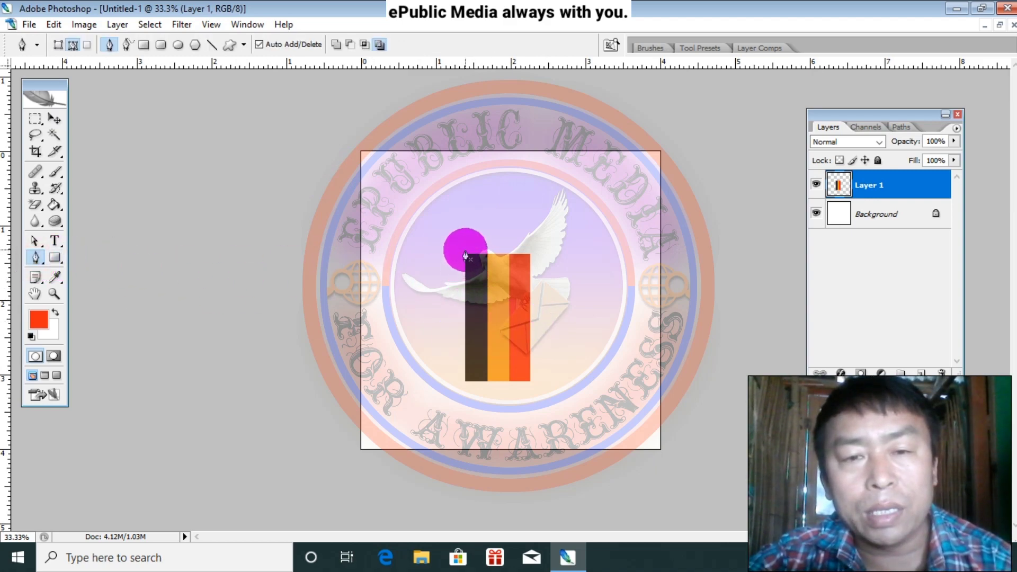
{"action": "left_click", "coordinate": [465, 249]}
{"action": "left_click", "coordinate": [529, 250]}
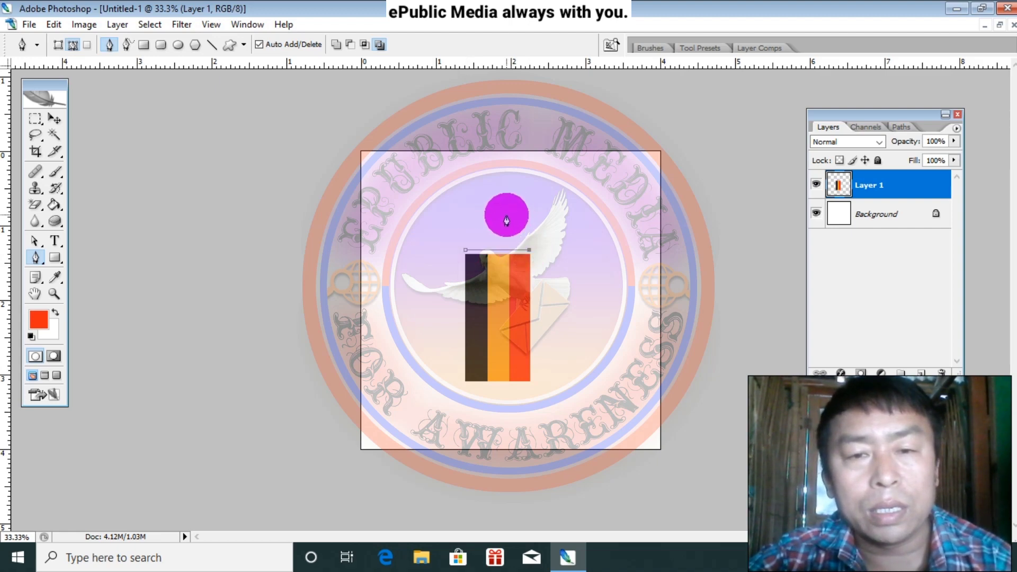
{"action": "left_click", "coordinate": [506, 215]}
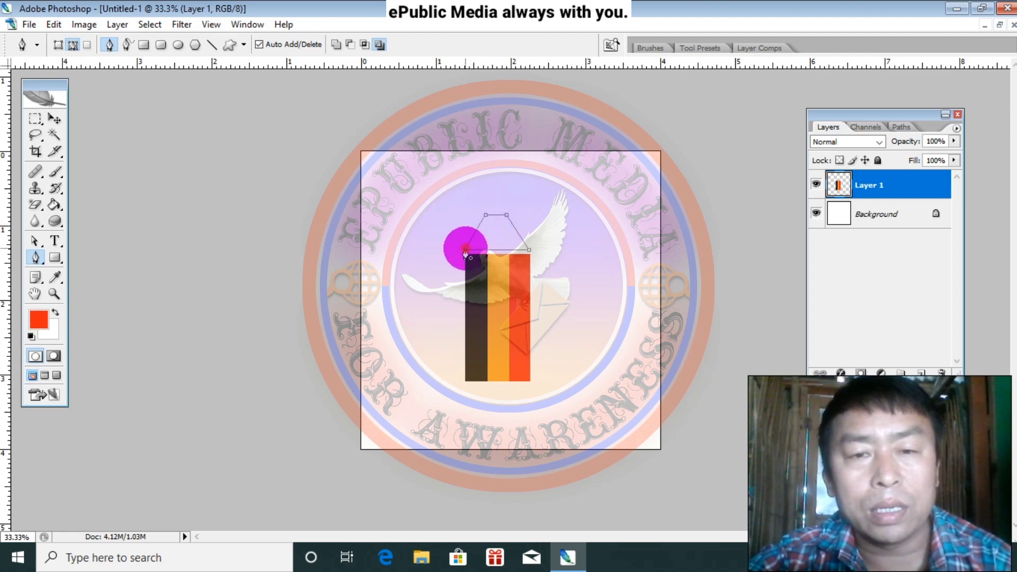
{"action": "left_click", "coordinate": [466, 250]}
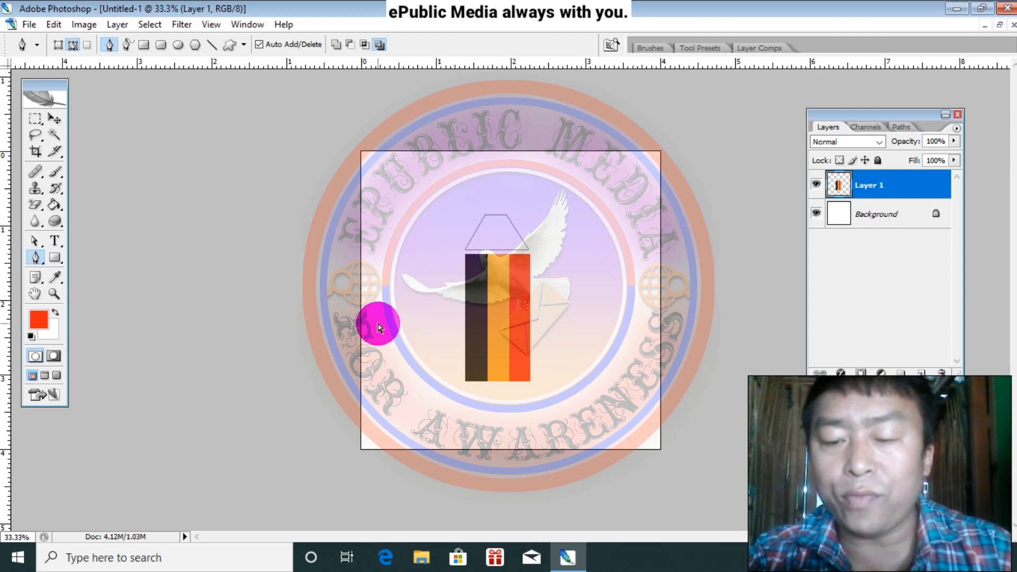
- Adjust the trapezoid path by nudging its two upper anchor points slightly right and its two lower anchor points slightly down
{"action": "key", "text": "ctrl+plus"}
{"action": "key", "text": "ctrl+plus"}
{"action": "key", "text": "ctrl+plus"}
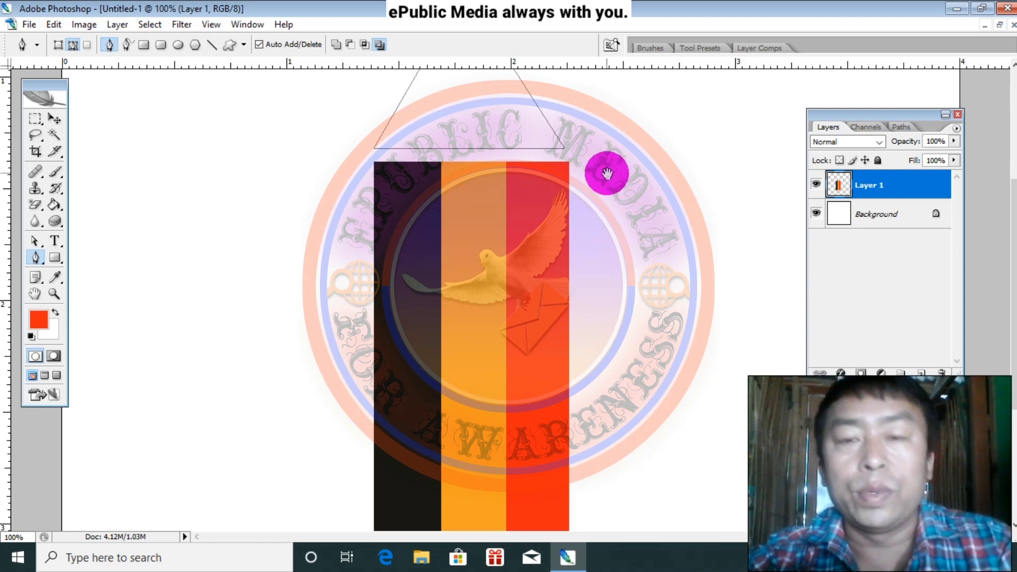
{"action": "left_click_drag", "start_coordinate": [607, 174], "coordinate": [609, 314]}
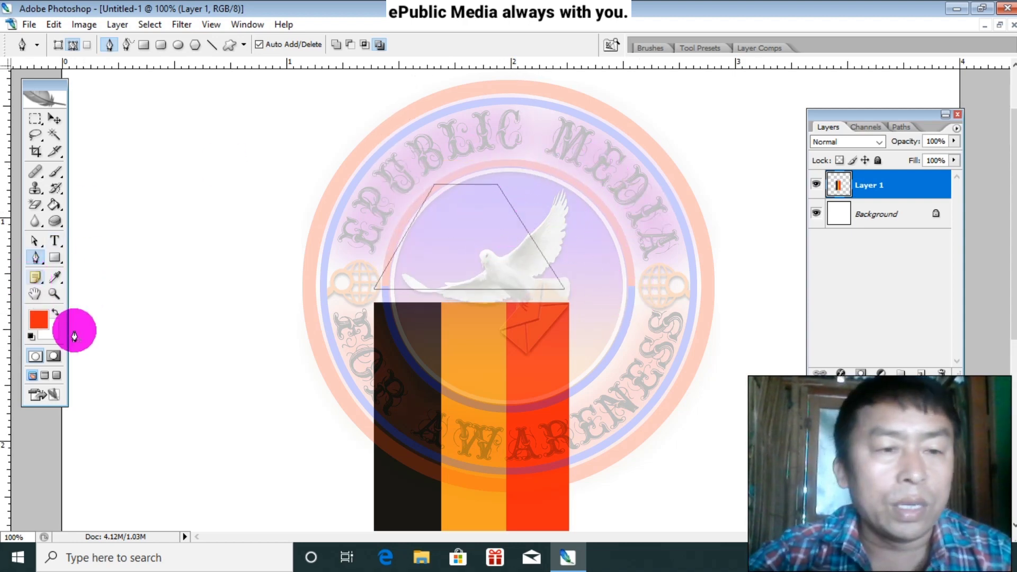
{"action": "left_click", "coordinate": [33, 240]}
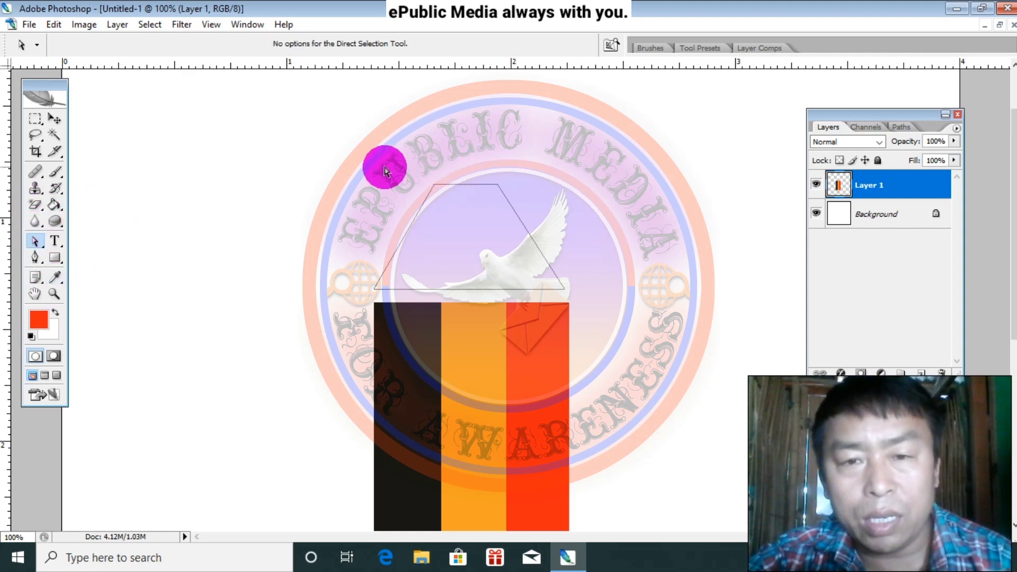
{"action": "left_click_drag", "start_coordinate": [385, 166], "coordinate": [535, 217]}
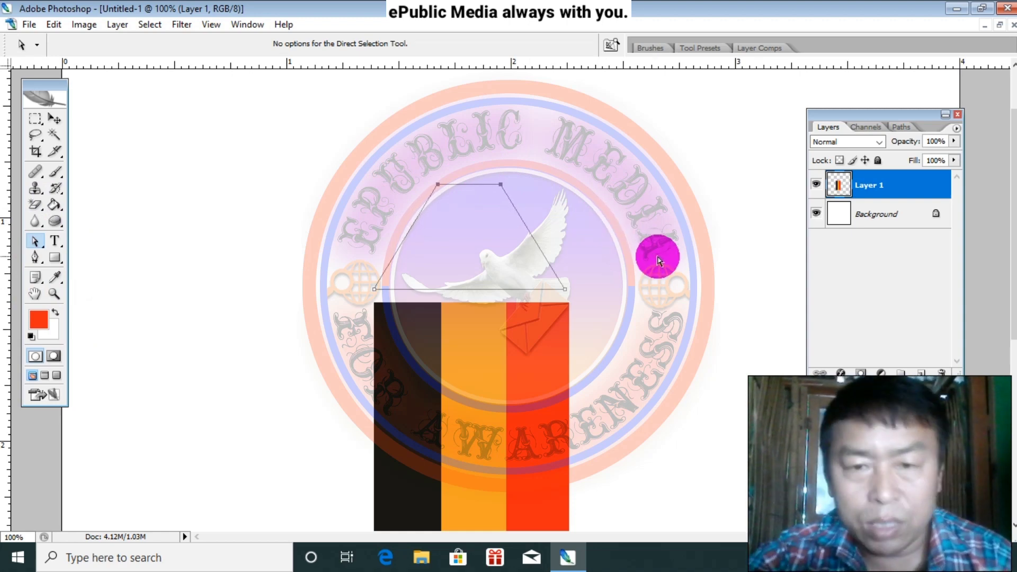
{"action": "left_click", "coordinate": [658, 257]}
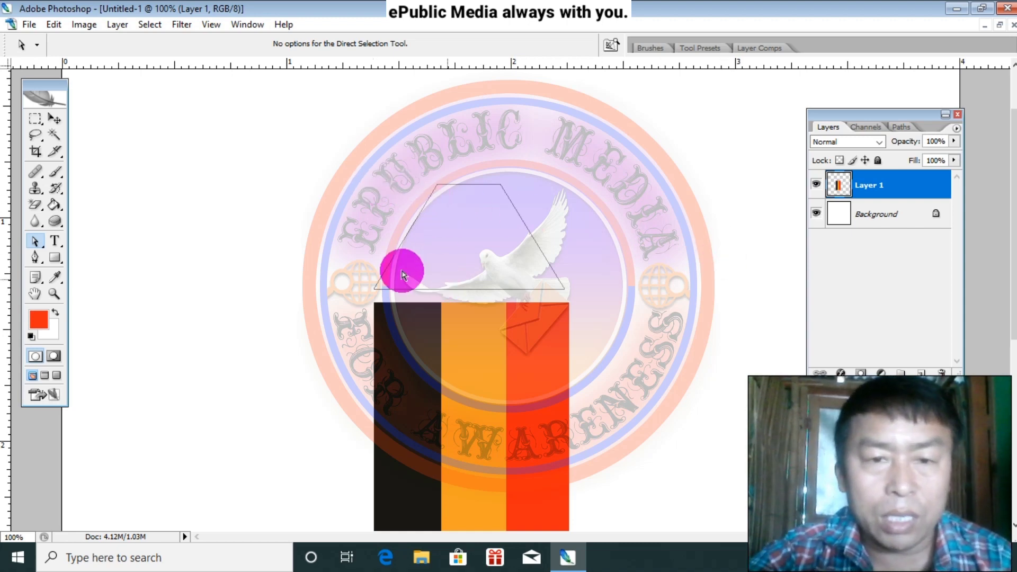
{"action": "left_click_drag", "start_coordinate": [351, 274], "coordinate": [591, 309]}
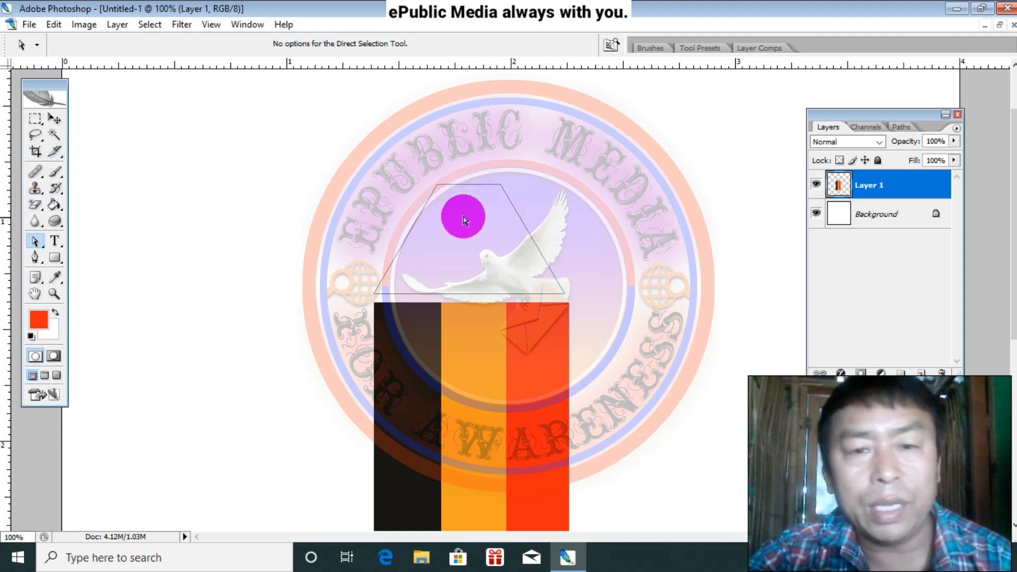
- Convert the trapezoid path into a new anti-aliased selection with a feather radius of 0 pixels
{"action": "right_click", "coordinate": [480, 215]}
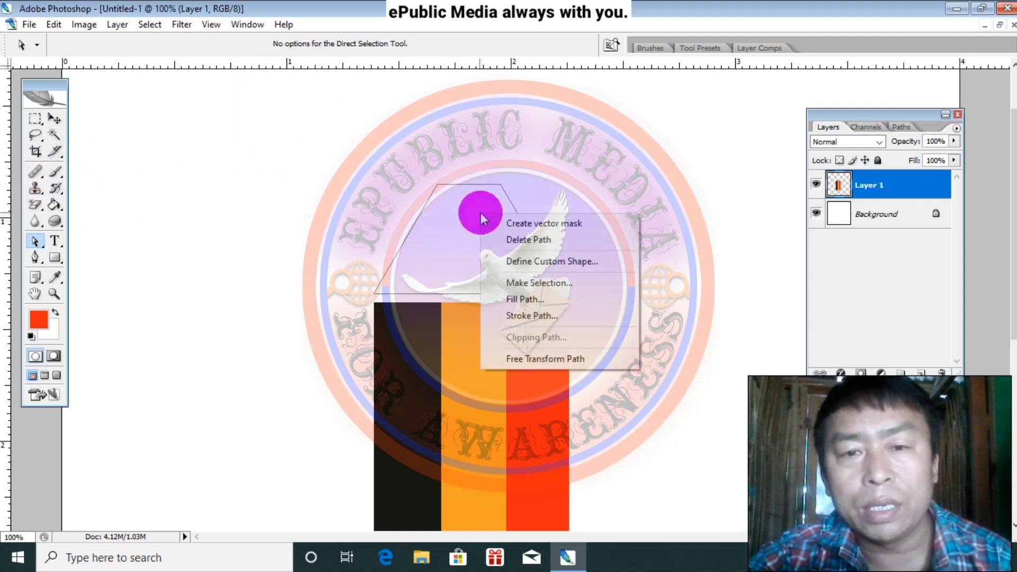
{"action": "left_click", "coordinate": [551, 282]}
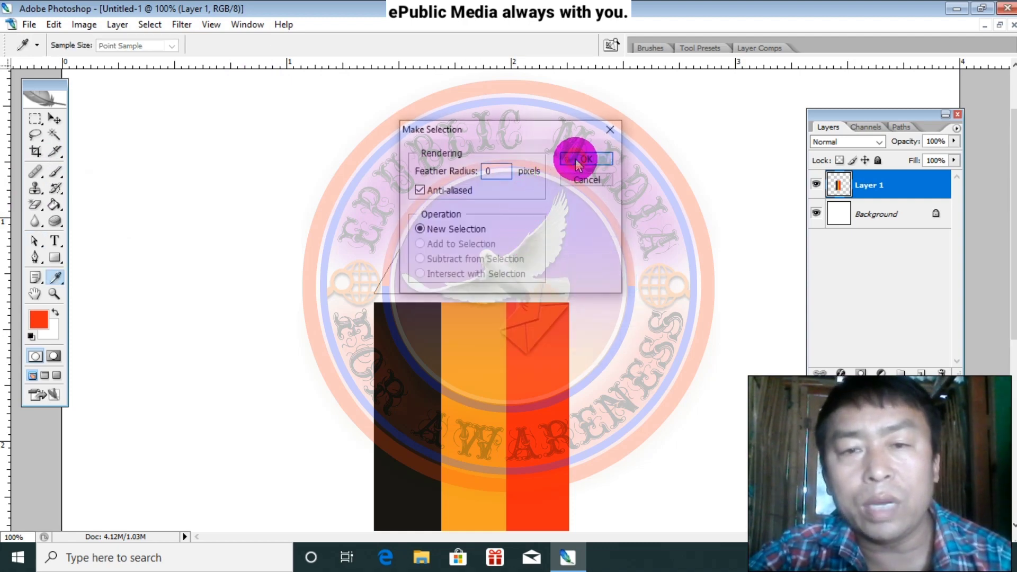
{"action": "key", "text": "a"}
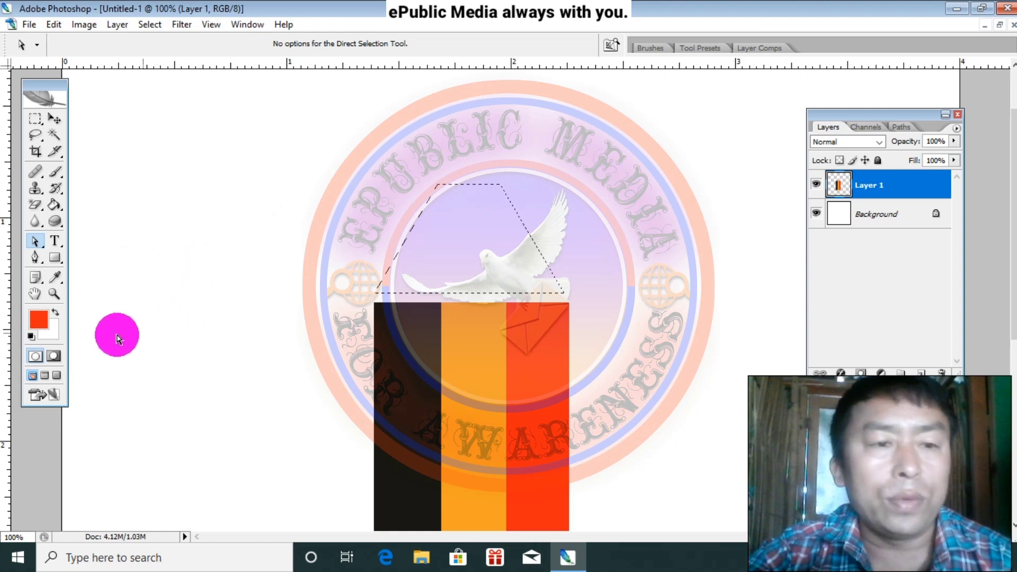
- Set the foreground color to the wood-like tan bb9265
{"action": "left_click", "coordinate": [40, 318]}
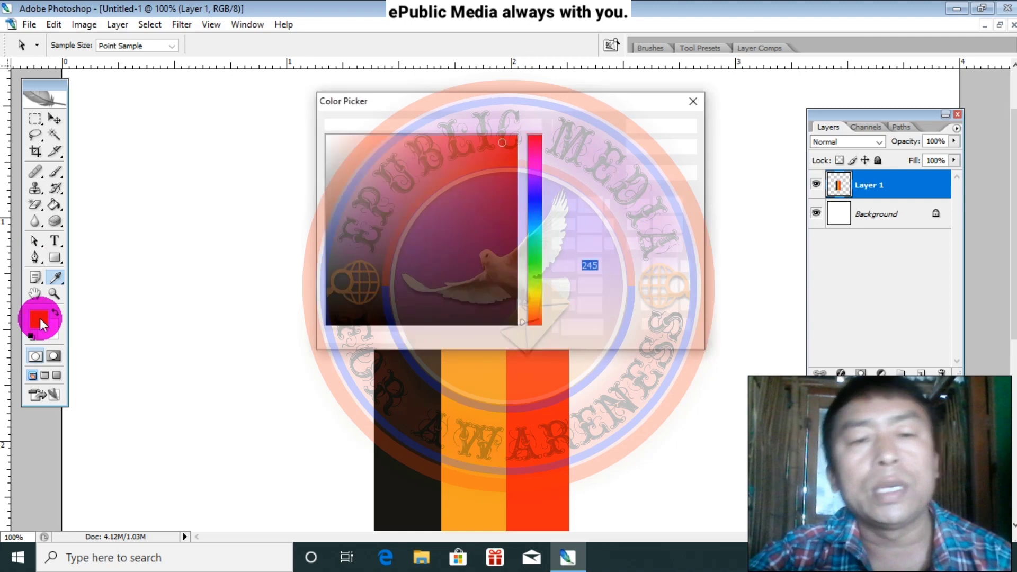
{"action": "left_click", "coordinate": [419, 218]}
{"action": "left_click", "coordinate": [539, 303]}
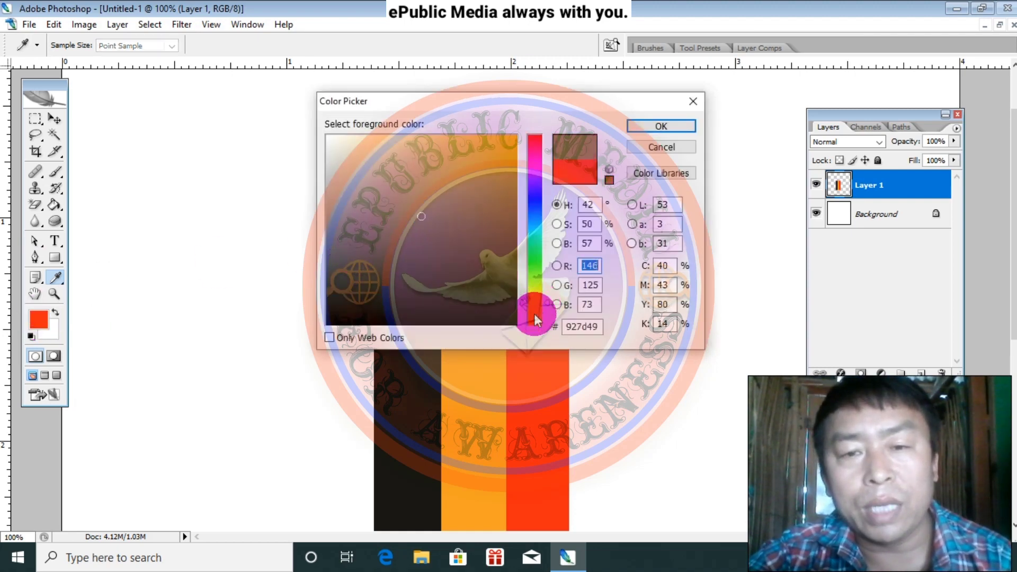
{"action": "left_click", "coordinate": [534, 314]}
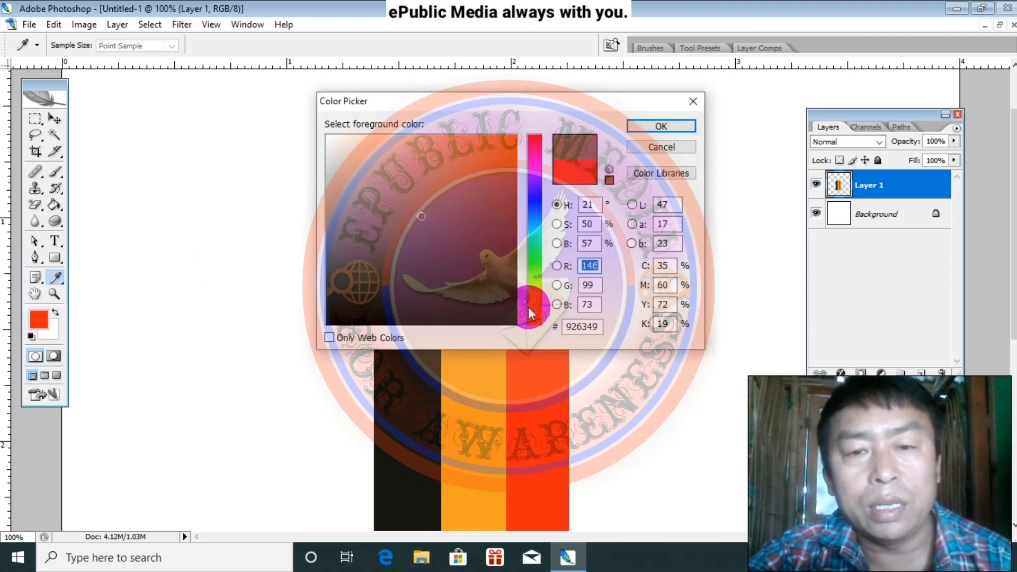
{"action": "left_click", "coordinate": [406, 175]}
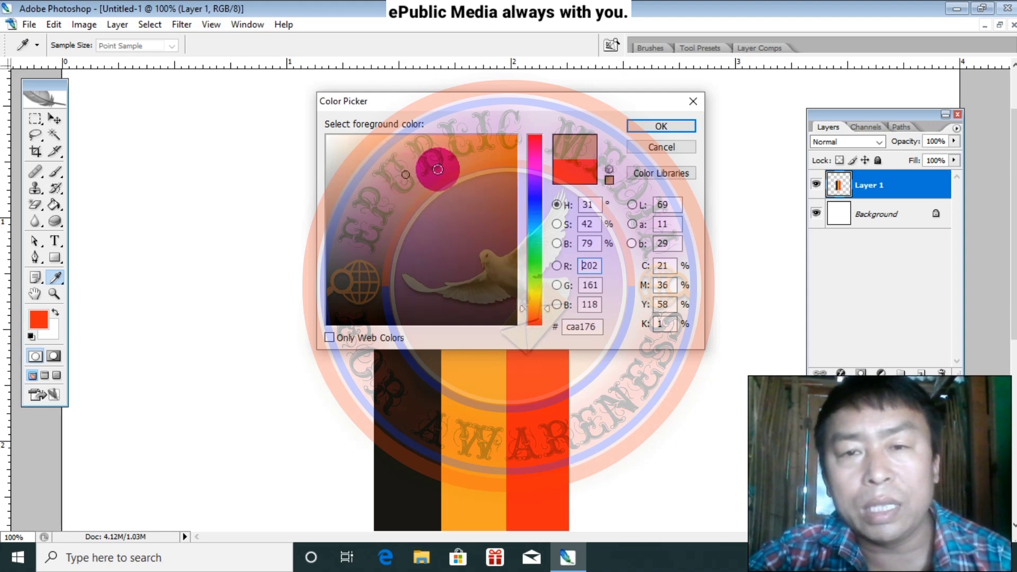
{"action": "left_click", "coordinate": [414, 158]}
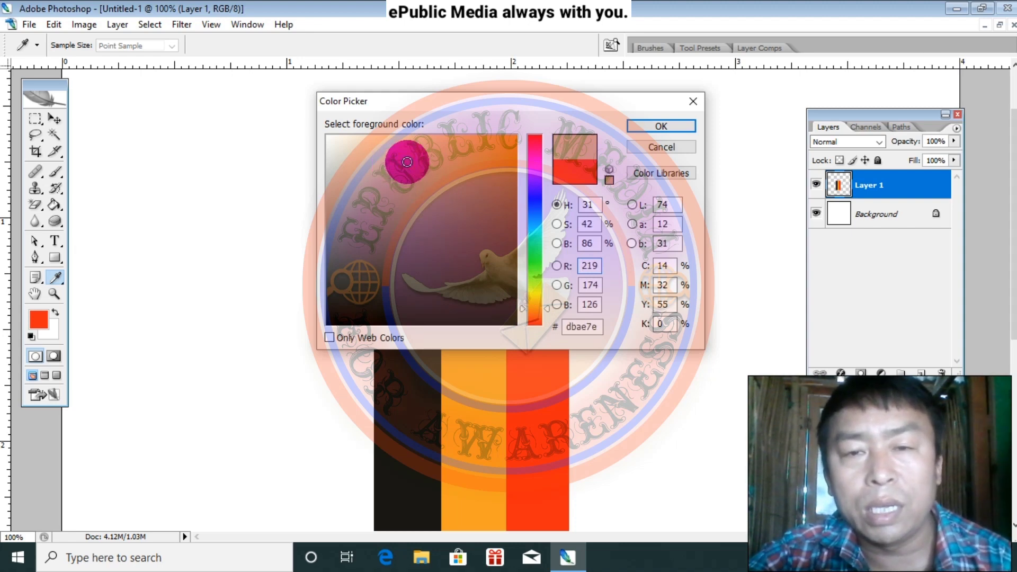
{"action": "left_click", "coordinate": [413, 185]}
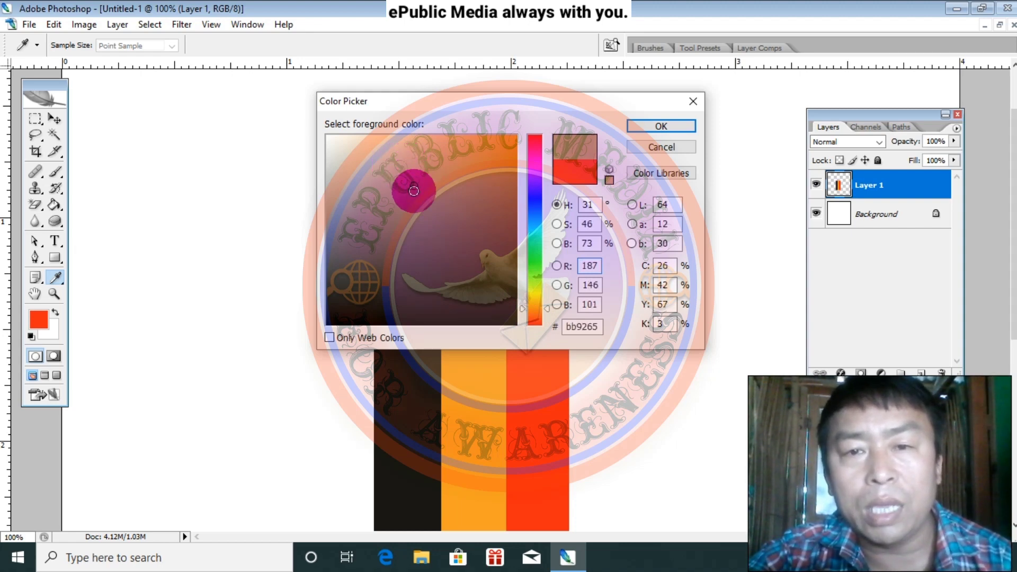
{"action": "left_click", "coordinate": [670, 126]}
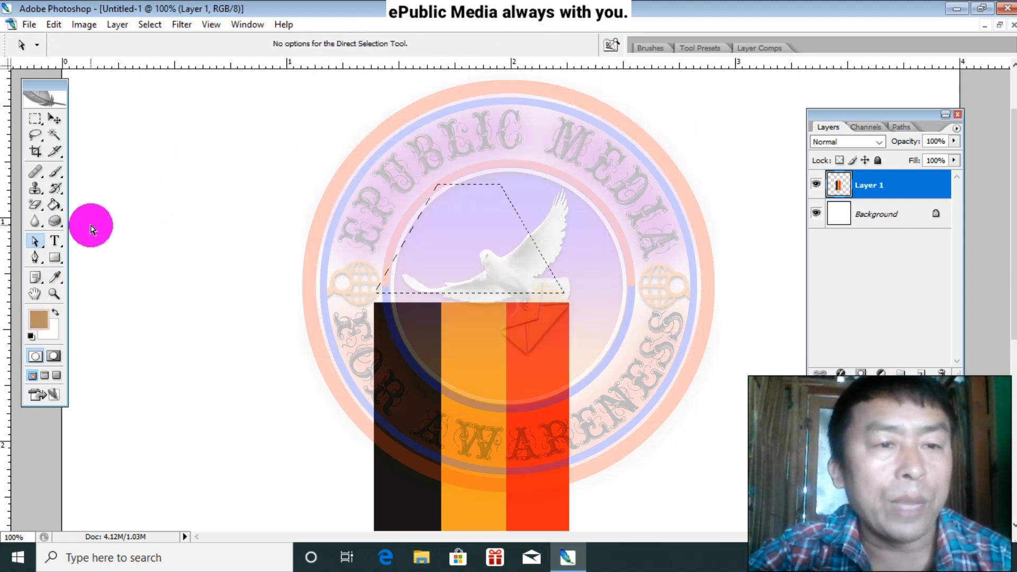
- Fill the trapezoid selection with the tan foreground color using the Paint Bucket
{"action": "left_click", "coordinate": [54, 208]}
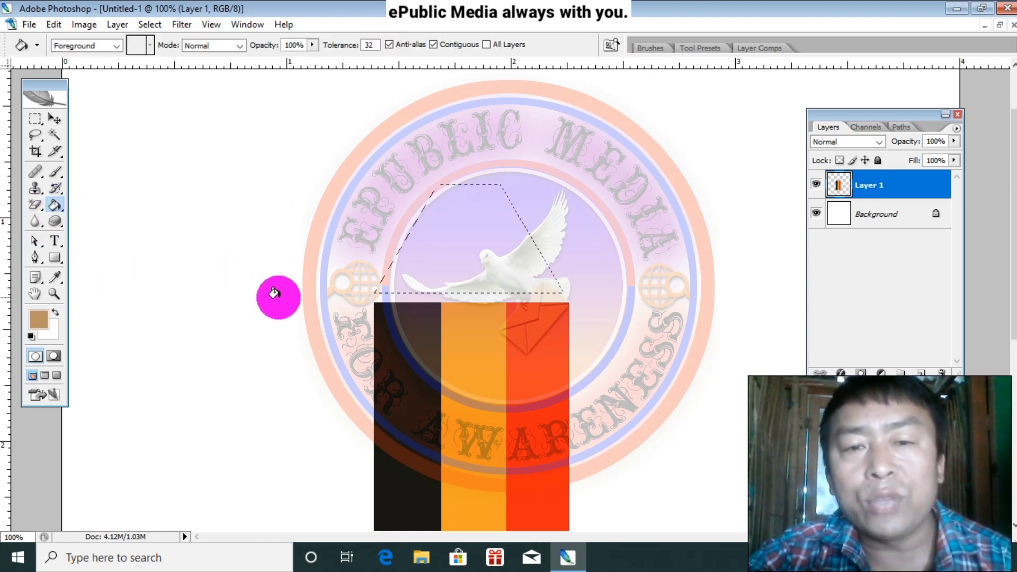
{"action": "left_click", "coordinate": [453, 218]}
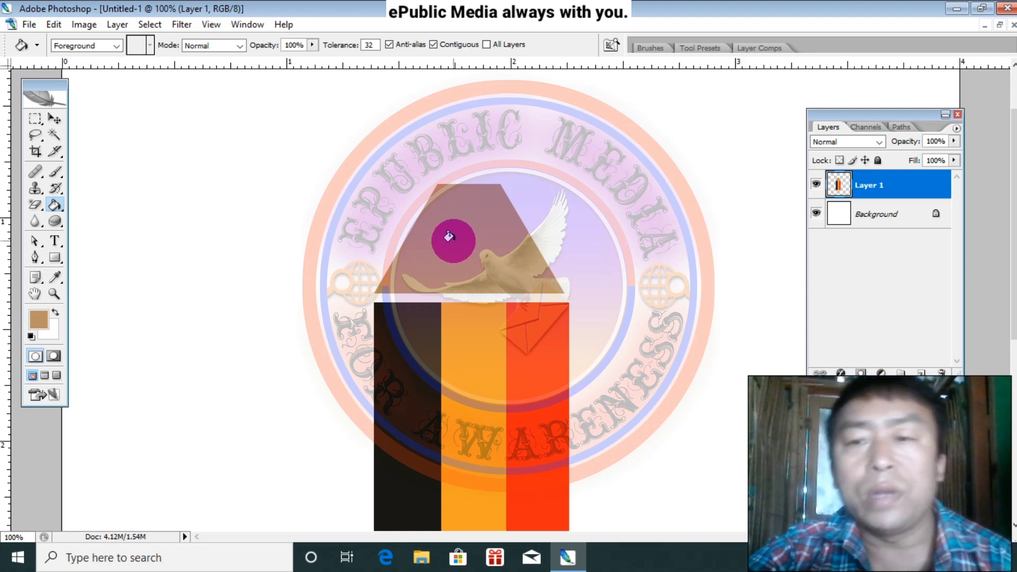
- Marquee-select a rectangle about 0.27 by 0.2 inches on the trapezoid's upper edge and fill it with near-black 181716
{"action": "left_click", "coordinate": [34, 120]}
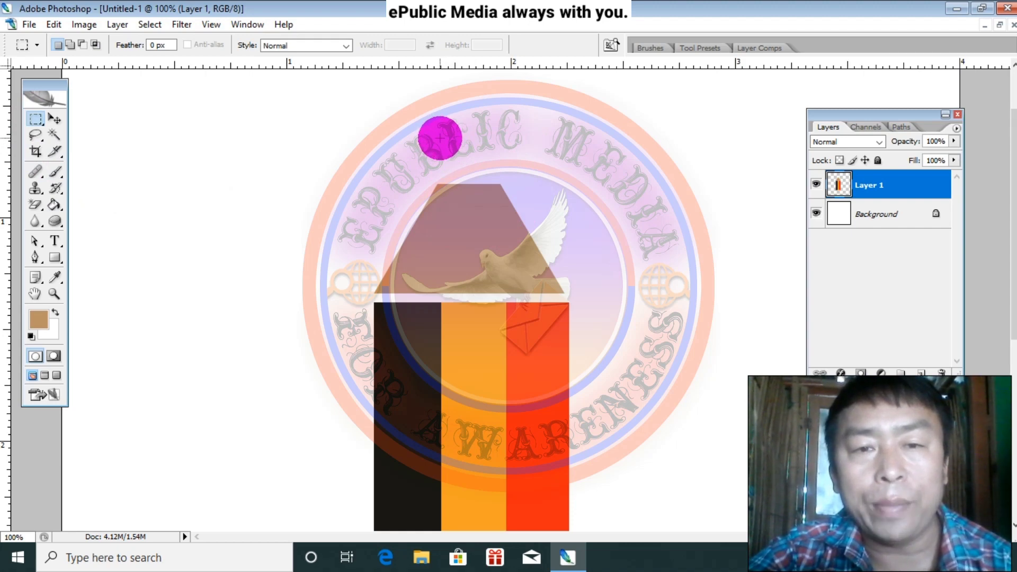
{"action": "left_click_drag", "start_coordinate": [438, 142], "coordinate": [482, 148]}
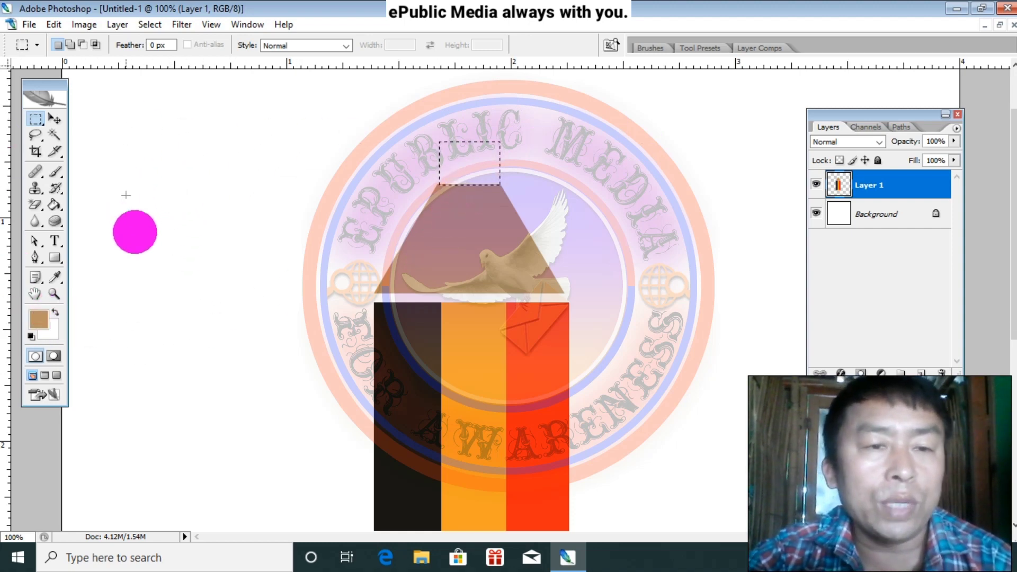
{"action": "left_click", "coordinate": [39, 321]}
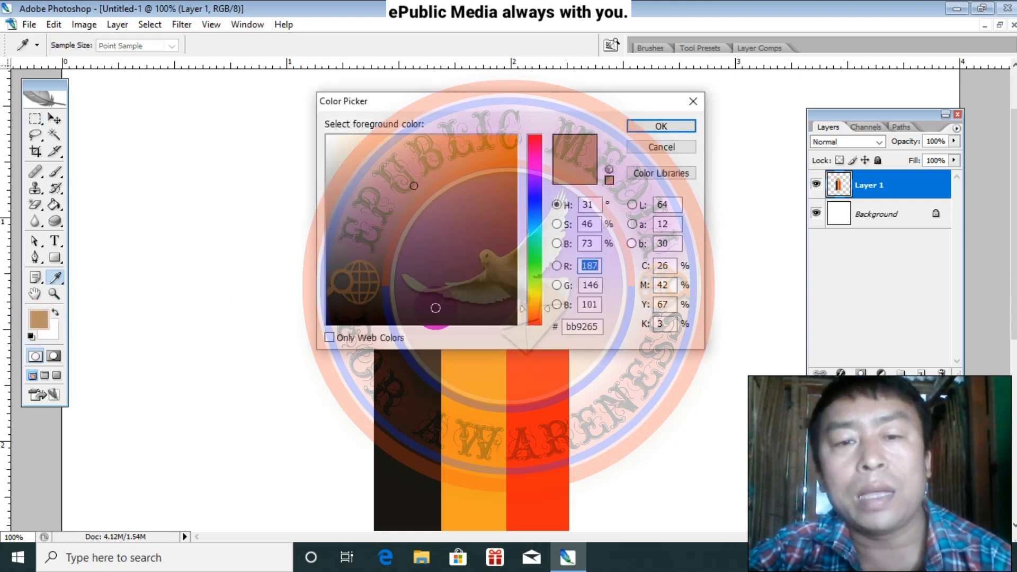
{"action": "left_click", "coordinate": [427, 318]}
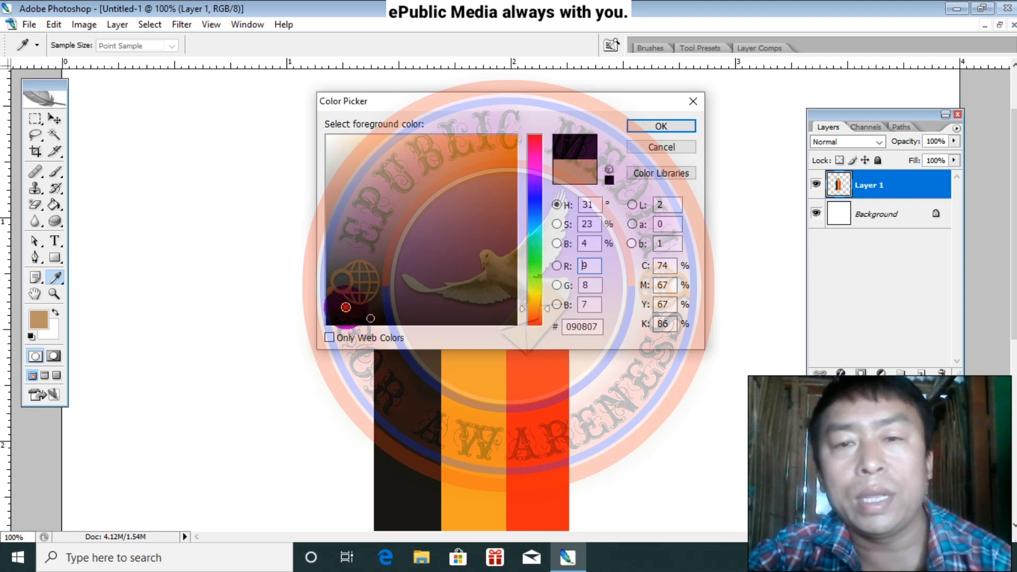
{"action": "left_click", "coordinate": [346, 307]}
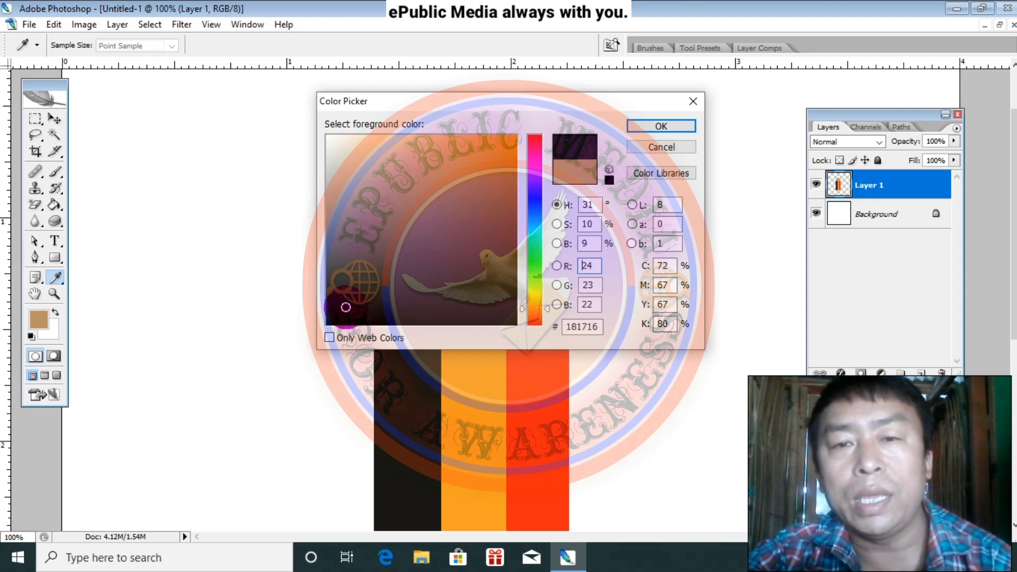
{"action": "left_click", "coordinate": [664, 129]}
{"action": "key", "text": "m"}
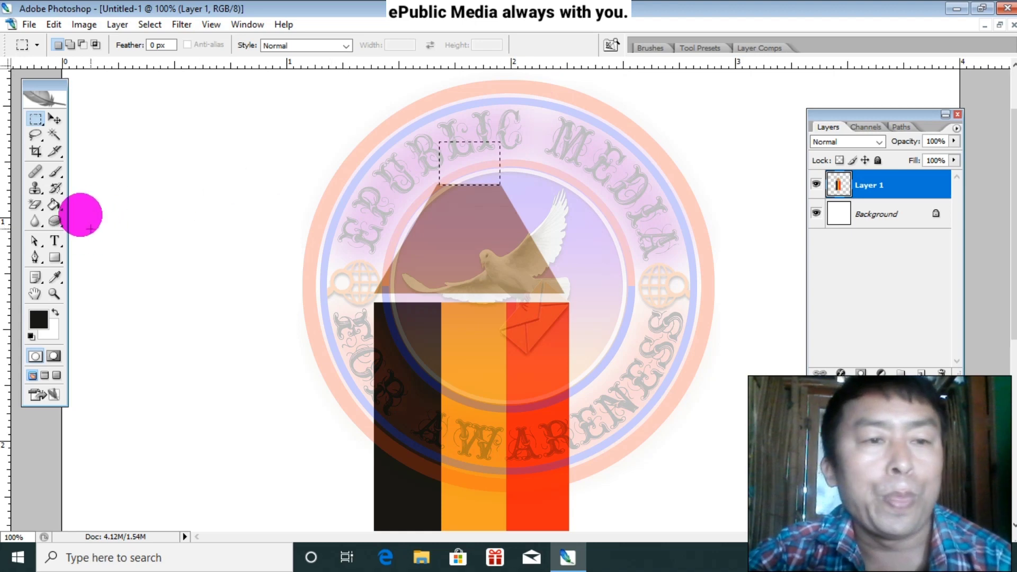
{"action": "left_click", "coordinate": [54, 203]}
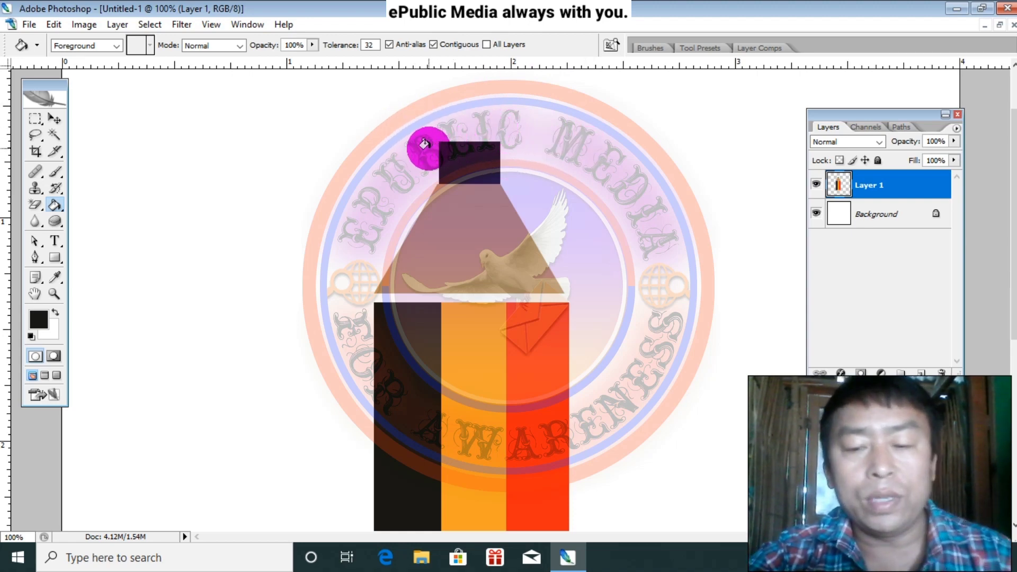
- Free-transform the pencil layer to 63.3% width and 145.1% height, placing it slightly left of the canvas center
{"action": "key", "text": "ctrl+0"}
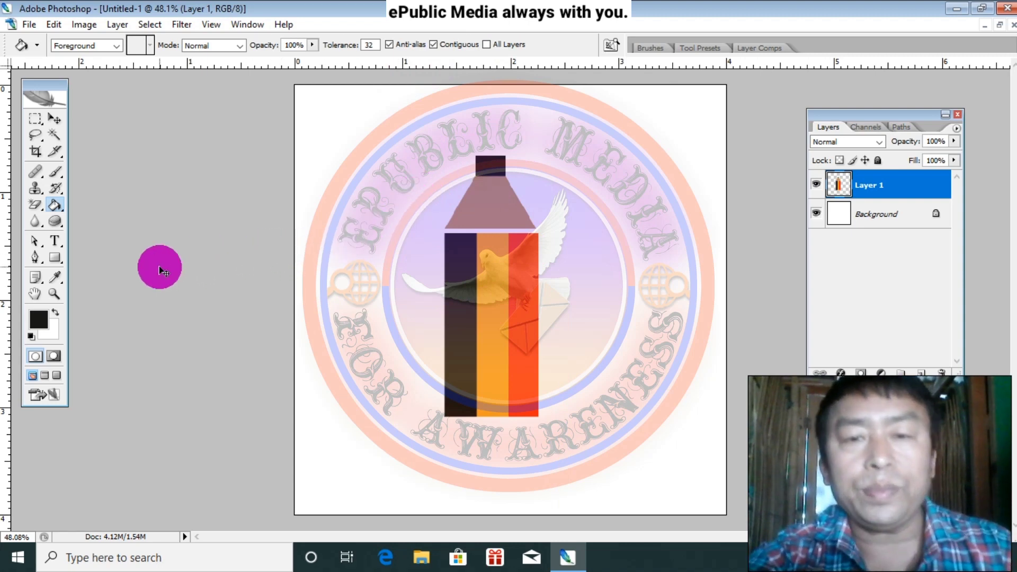
{"action": "key", "text": "ctrl+t"}
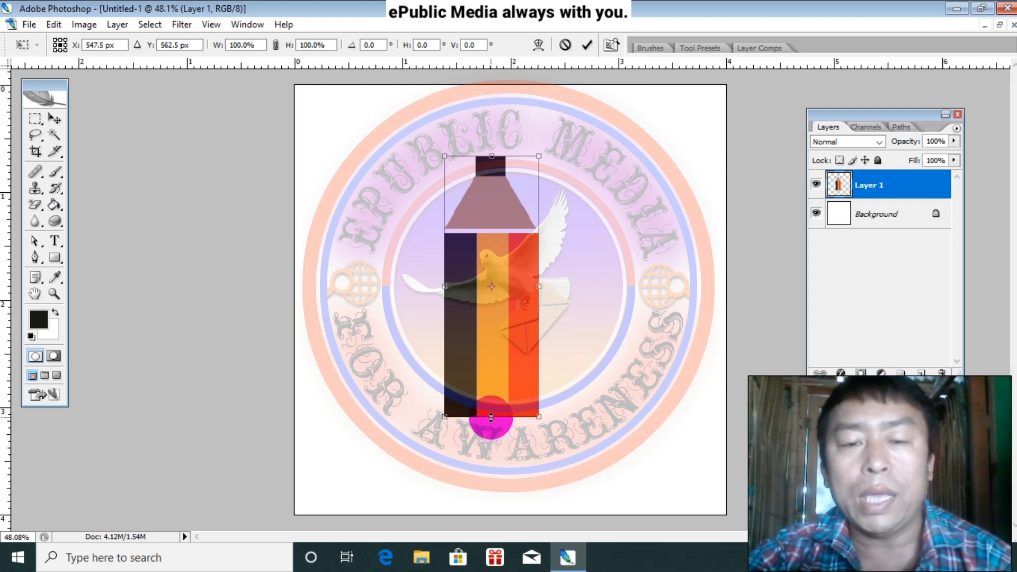
{"action": "left_click_drag", "start_coordinate": [491, 417], "coordinate": [498, 505]}
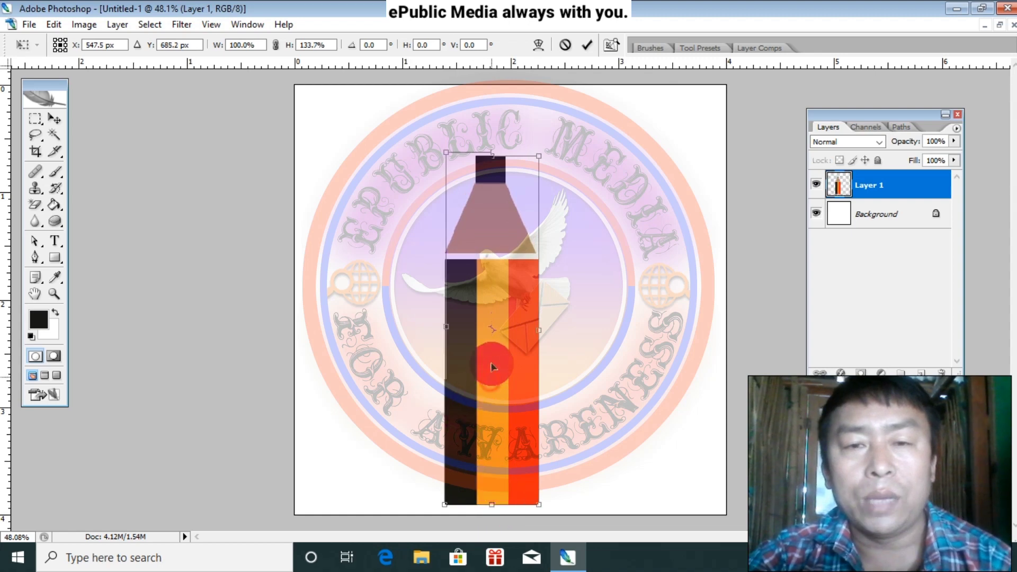
{"action": "left_click_drag", "start_coordinate": [490, 363], "coordinate": [491, 336]}
{"action": "left_click_drag", "start_coordinate": [494, 459], "coordinate": [492, 490]}
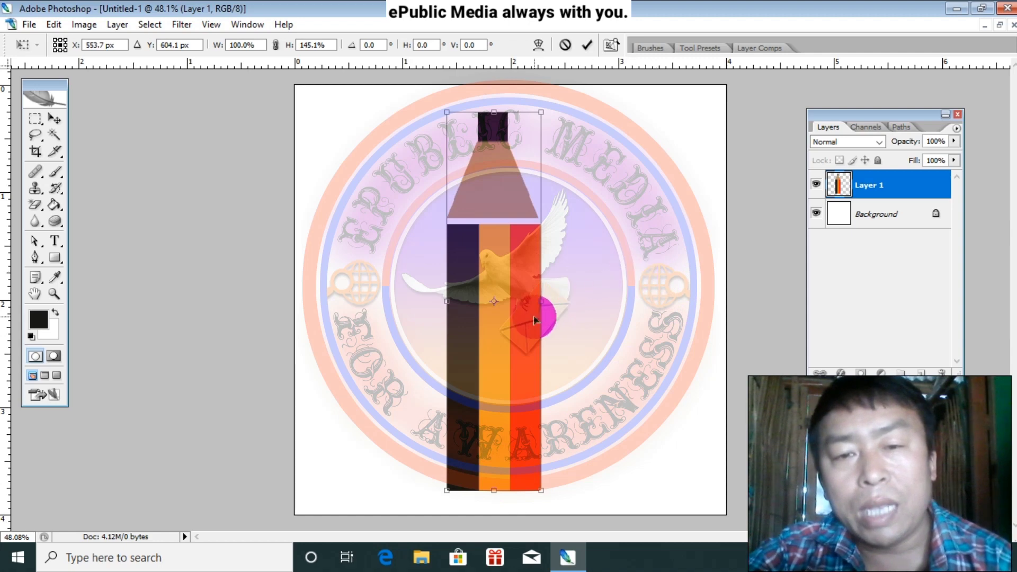
{"action": "left_click_drag", "start_coordinate": [542, 303], "coordinate": [507, 311]}
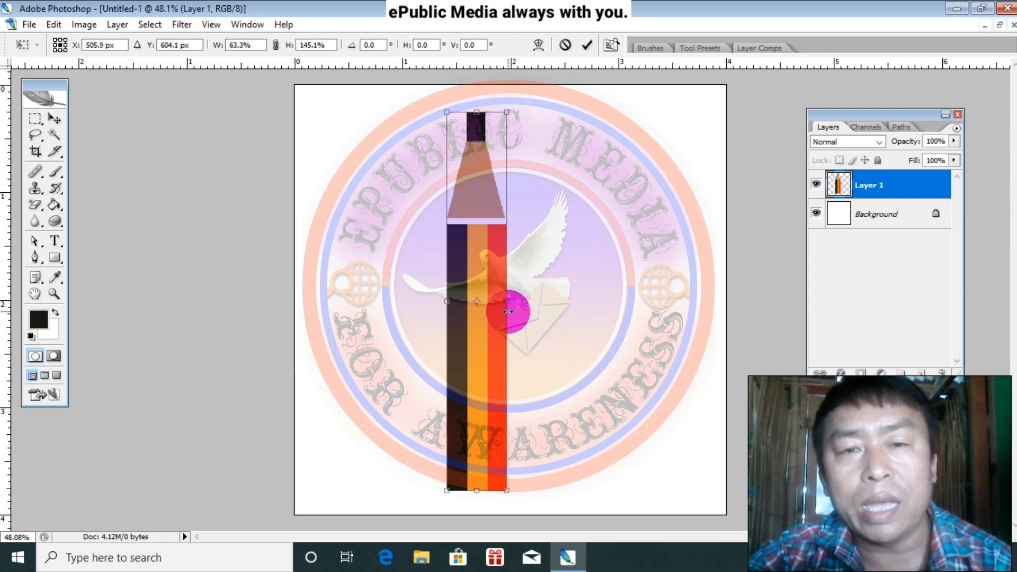
{"action": "mouse_move", "coordinate": [486, 268]}
{"action": "left_mouse_down"}
{"action": "mouse_move", "coordinate": [525, 268]}
{"action": "mouse_move", "coordinate": [481, 264]}
{"action": "left_mouse_up"}
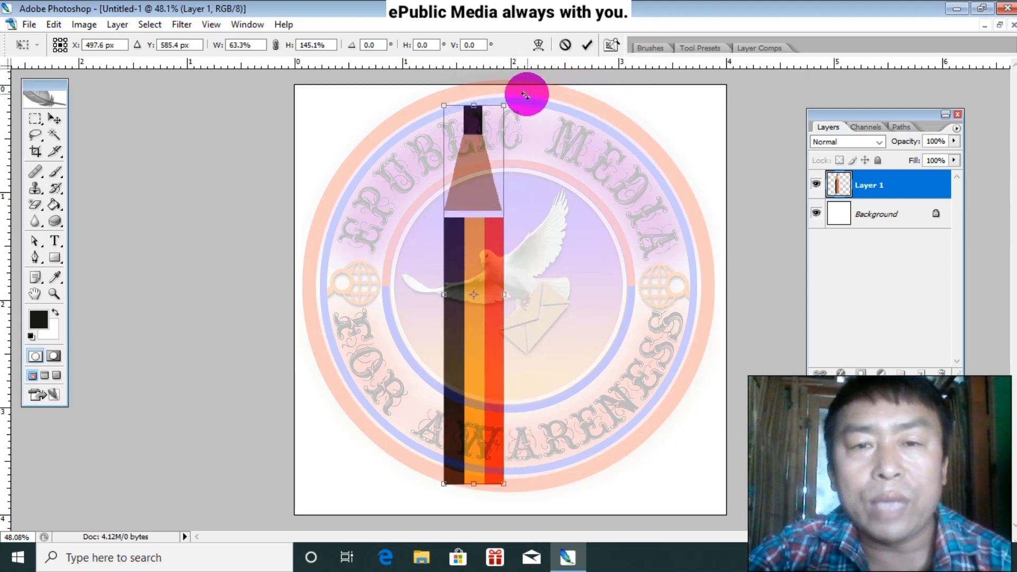
- Rotate the pencil 41.4° clockwise, narrow it to 42.0% width with its tip near the canvas's upper right, and apply the transform
{"action": "mouse_move", "coordinate": [525, 95]}
{"action": "left_mouse_down"}
{"action": "mouse_move", "coordinate": [582, 106]}
{"action": "mouse_move", "coordinate": [649, 178]}
{"action": "left_mouse_up"}
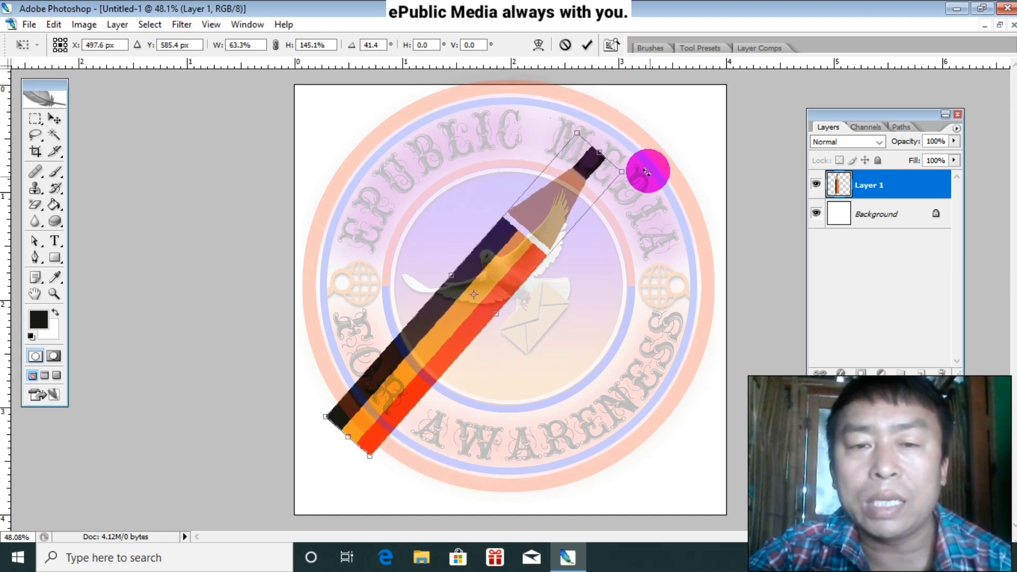
{"action": "left_click_drag", "start_coordinate": [494, 312], "coordinate": [488, 304]}
{"action": "mouse_move", "coordinate": [495, 254]}
{"action": "left_mouse_down"}
{"action": "mouse_move", "coordinate": [524, 227]}
{"action": "mouse_move", "coordinate": [504, 220]}
{"action": "left_mouse_up"}
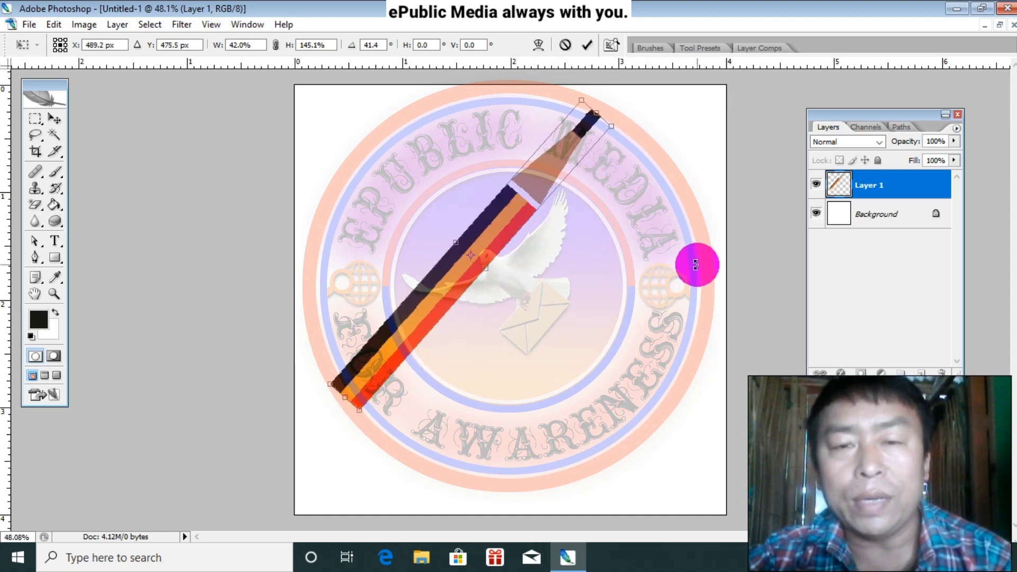
{"action": "key", "text": "Return"}
{"action": "key", "text": "g"}
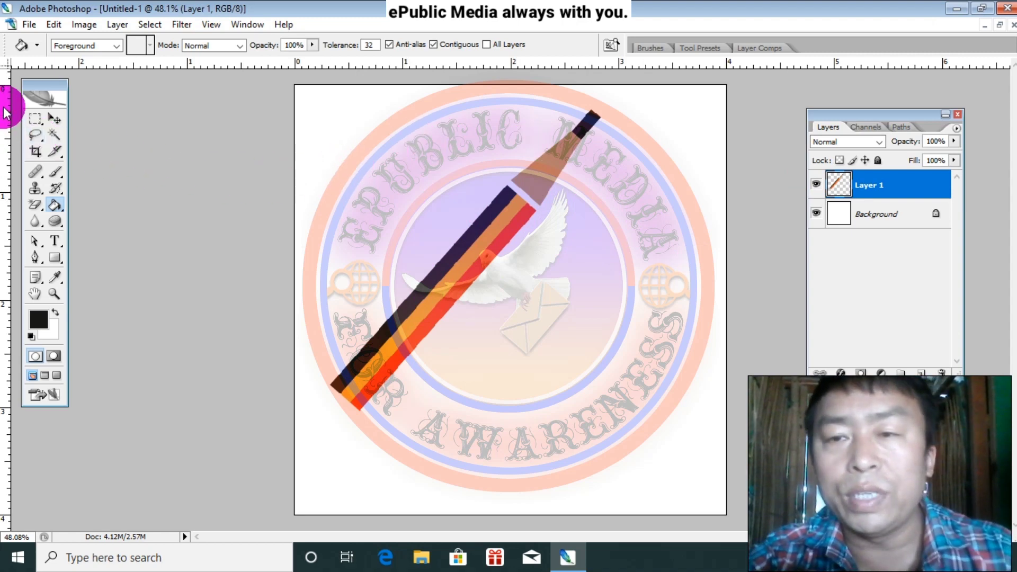
- Duplicate the pencil layer five times
{"action": "key", "text": "ctrl+j"}
{"action": "key", "text": "ctrl+j"}
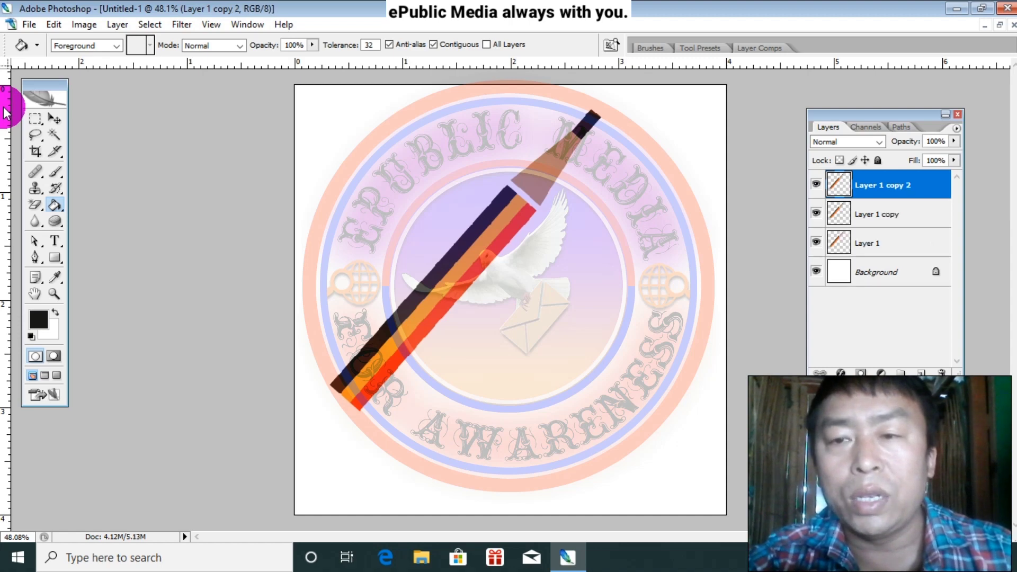
{"action": "key", "text": "ctrl+j"}
{"action": "key", "text": "ctrl+j"}
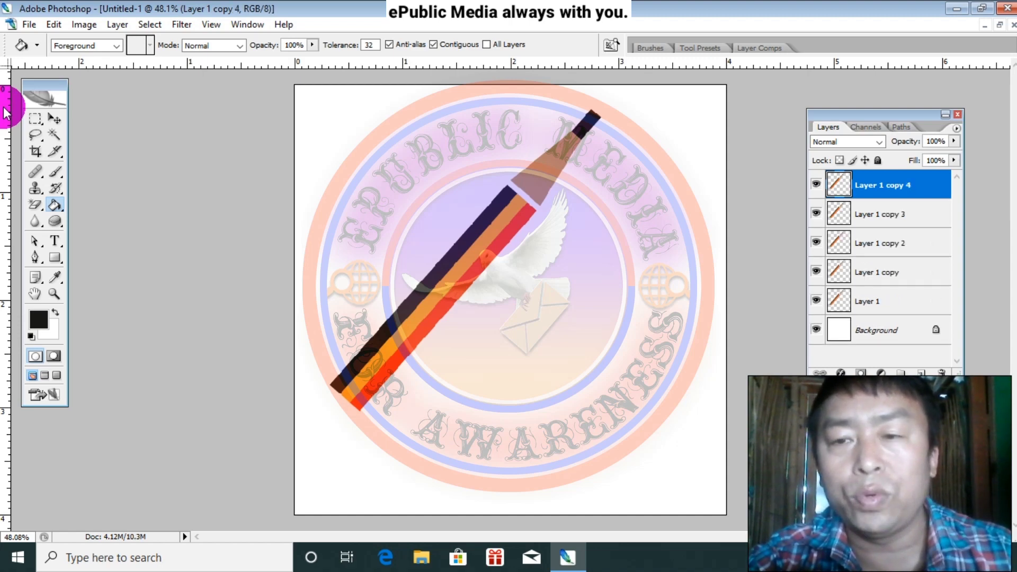
{"action": "key", "text": "ctrl+j"}
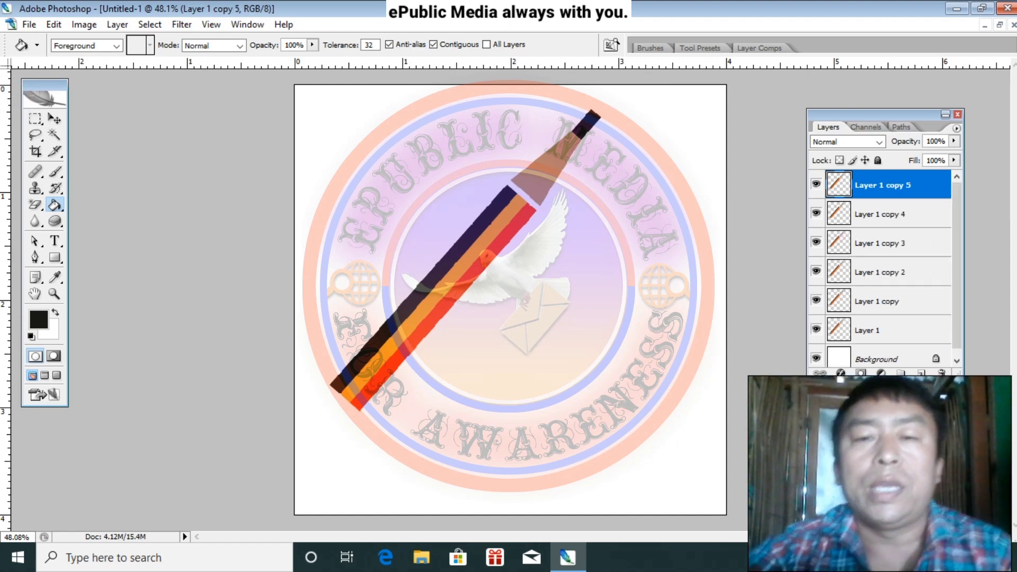
- Move the pencils on Layer 1 copy 4, copy 3 and copy 2 off the stack, spreading them on both sides of Layer 1 copy 5
{"action": "left_click", "coordinate": [57, 117]}
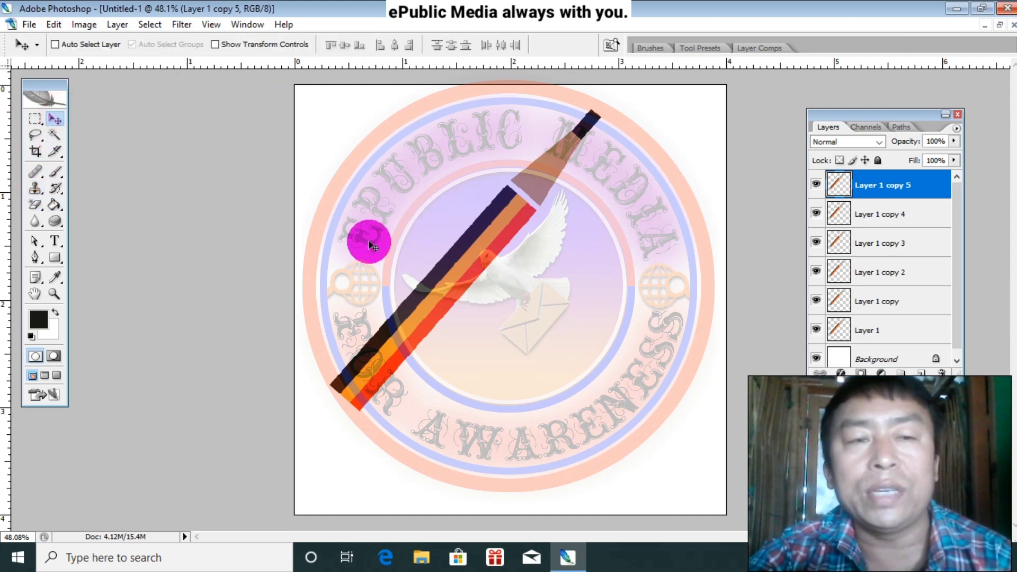
{"action": "left_click", "coordinate": [846, 222]}
{"action": "mouse_move", "coordinate": [504, 227]}
{"action": "left_mouse_down"}
{"action": "mouse_move", "coordinate": [526, 254]}
{"action": "mouse_move", "coordinate": [485, 261]}
{"action": "mouse_move", "coordinate": [427, 246]}
{"action": "left_mouse_up"}
{"action": "left_click", "coordinate": [840, 243]}
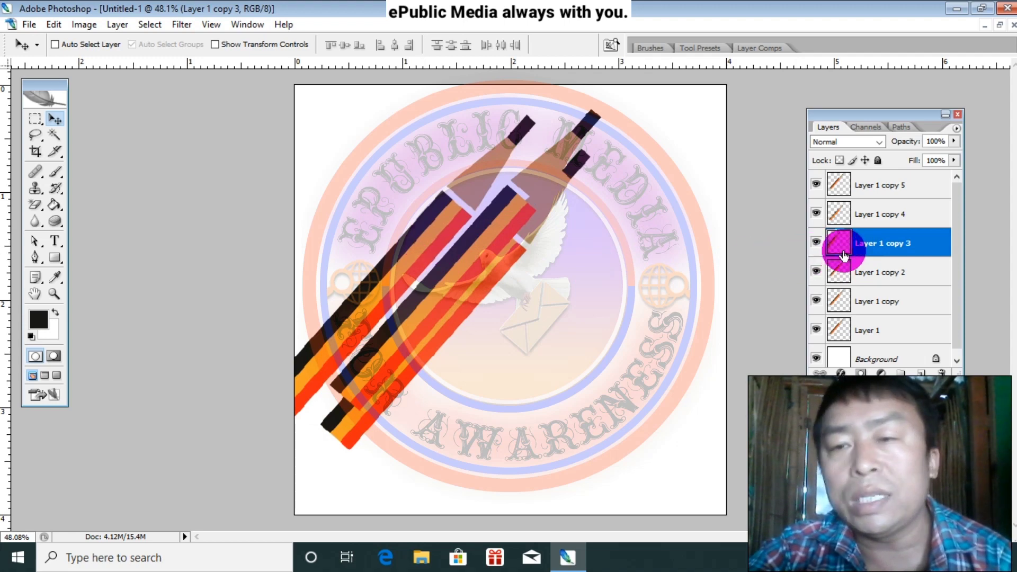
{"action": "left_click", "coordinate": [867, 277]}
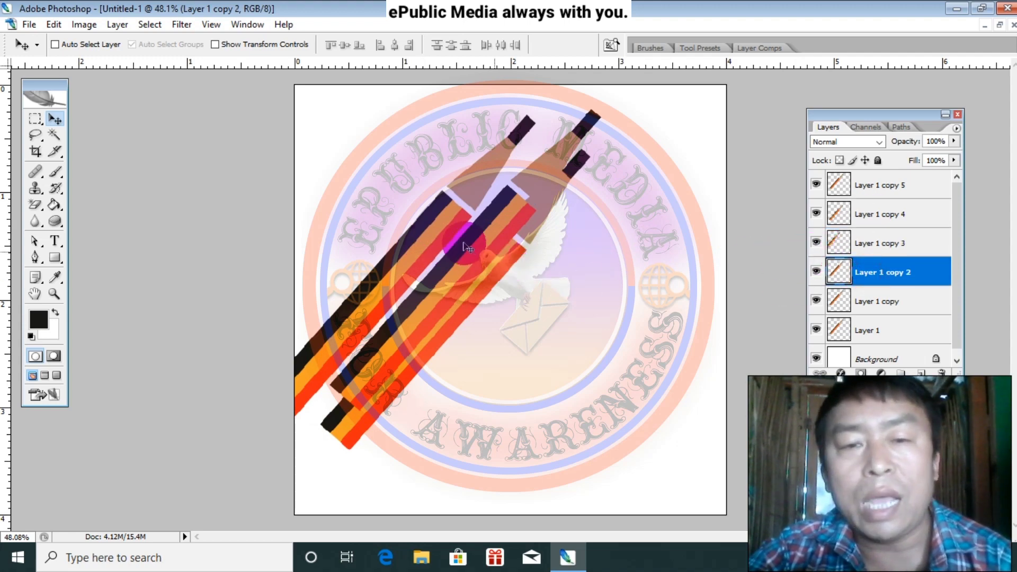
{"action": "mouse_move", "coordinate": [511, 284]}
{"action": "left_mouse_down"}
{"action": "mouse_move", "coordinate": [501, 288]}
{"action": "mouse_move", "coordinate": [524, 254]}
{"action": "left_mouse_up"}
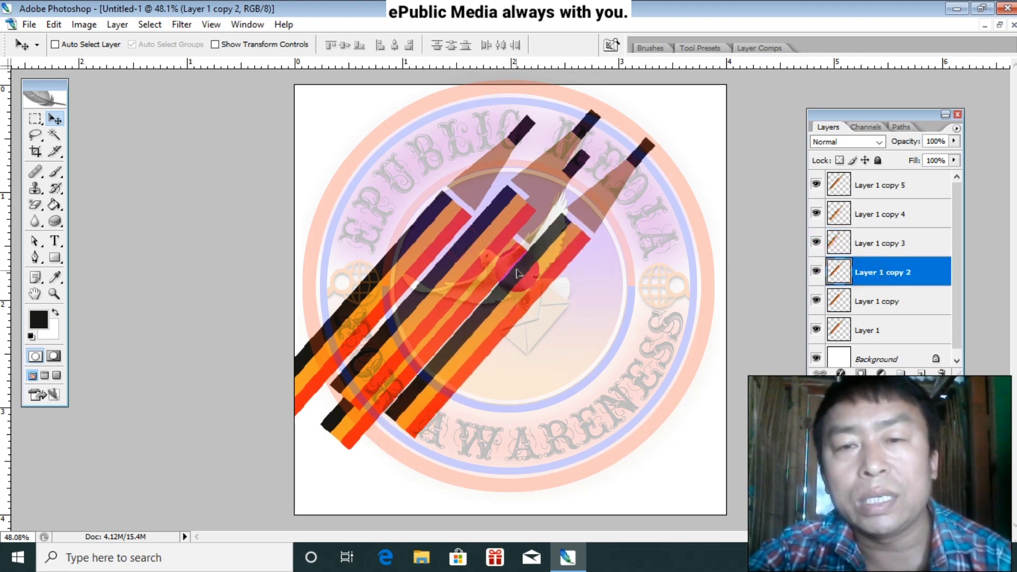
- Move the Layer 1 copy and Layer 1 pencils down and right, staggering them beside the other pencils
{"action": "left_click", "coordinate": [866, 300]}
{"action": "left_click_drag", "start_coordinate": [486, 285], "coordinate": [518, 366]}
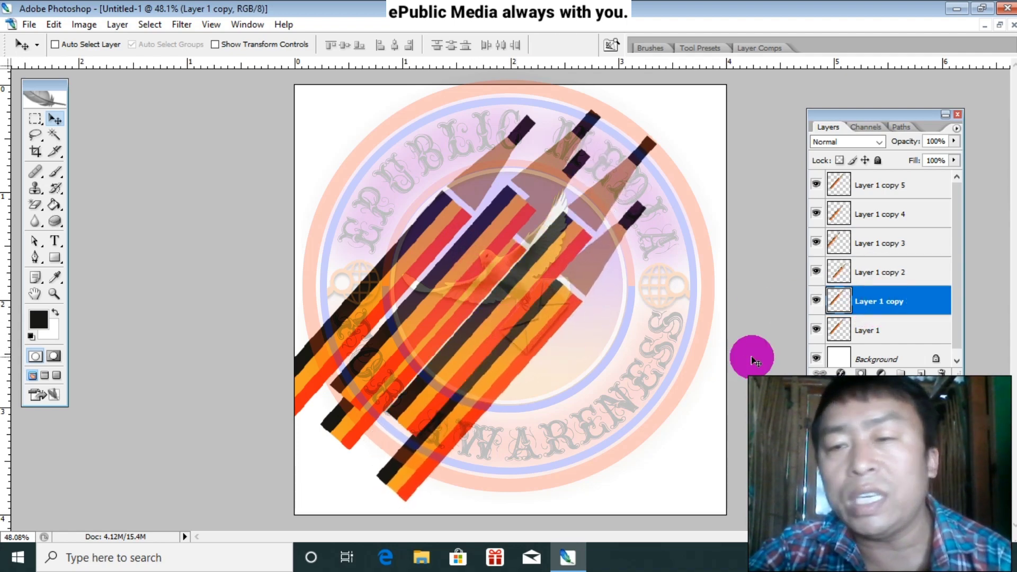
{"action": "left_click", "coordinate": [867, 341]}
{"action": "left_click_drag", "start_coordinate": [531, 305], "coordinate": [579, 335]}
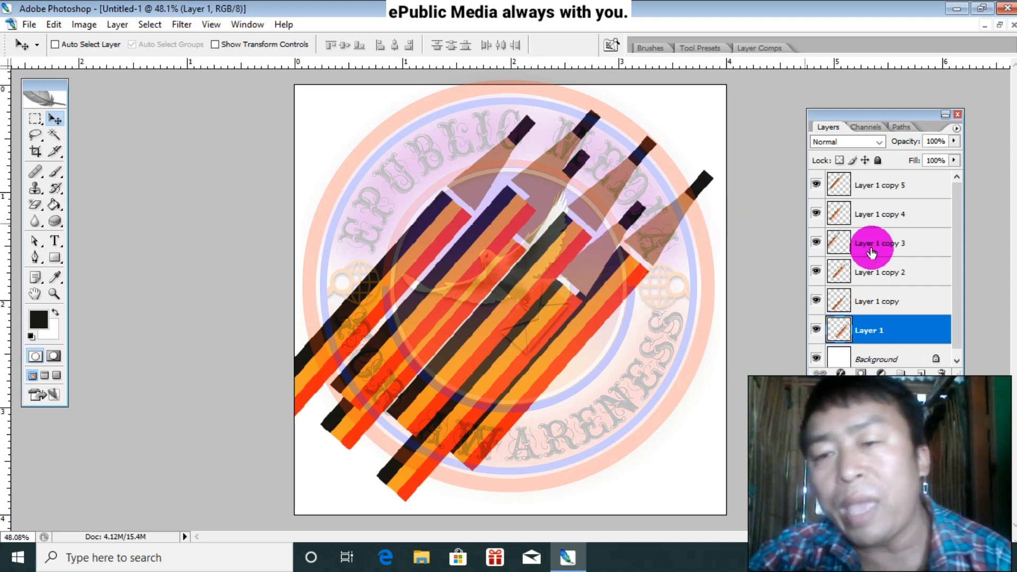
- Hide the Background layer and merge all visible pencil layers into one
{"action": "left_click", "coordinate": [817, 360]}
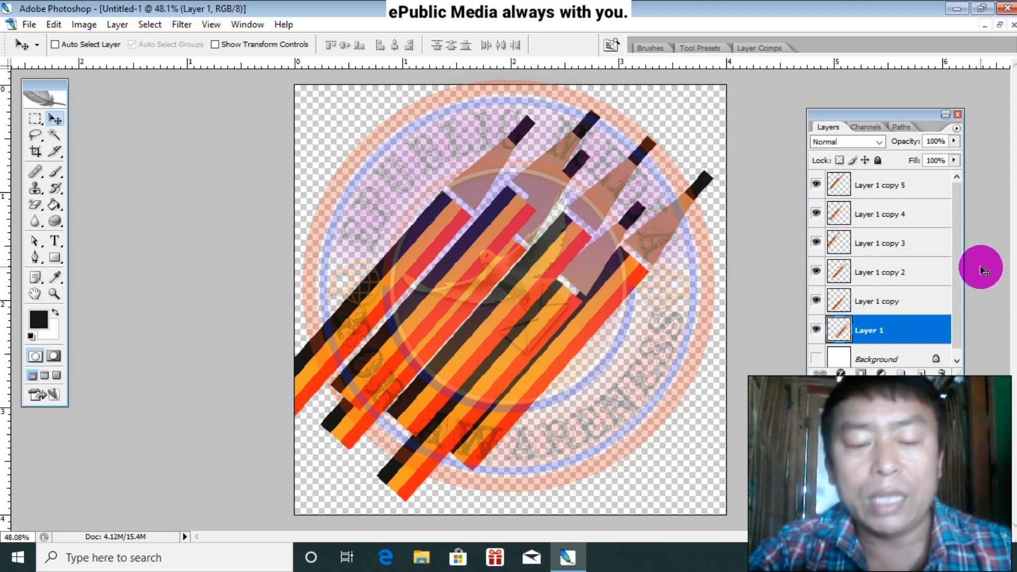
{"action": "key", "text": "ctrl+shift+e"}
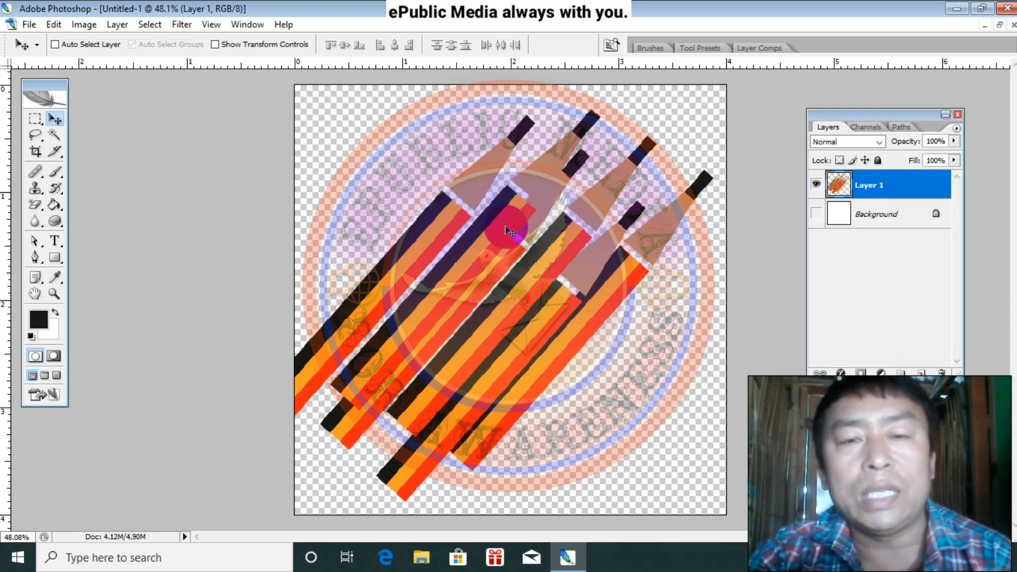
- Shift the merged pencils slightly on the canvas and show the Background layer again
{"action": "mouse_move", "coordinate": [507, 222]}
{"action": "left_mouse_down"}
{"action": "mouse_move", "coordinate": [466, 302]}
{"action": "mouse_move", "coordinate": [486, 196]}
{"action": "mouse_move", "coordinate": [537, 209]}
{"action": "mouse_move", "coordinate": [583, 197]}
{"action": "mouse_move", "coordinate": [504, 209]}
{"action": "mouse_move", "coordinate": [485, 237]}
{"action": "left_mouse_up"}
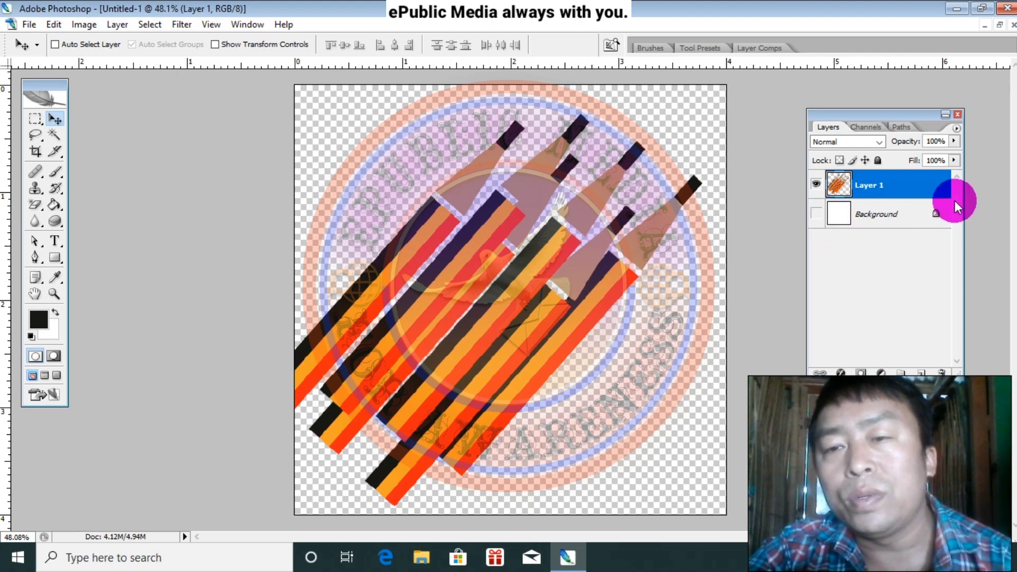
{"action": "left_click", "coordinate": [816, 215]}
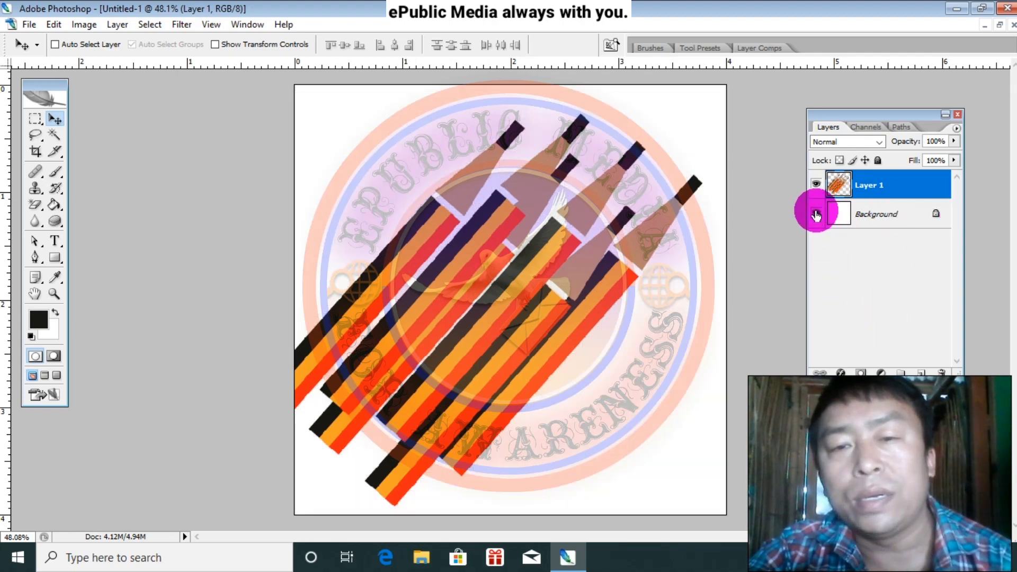
{"action": "mouse_move", "coordinate": [536, 268]}
{"action": "left_mouse_down"}
{"action": "mouse_move", "coordinate": [545, 265]}
{"action": "mouse_move", "coordinate": [532, 275]}
{"action": "mouse_move", "coordinate": [551, 249]}
{"action": "mouse_move", "coordinate": [589, 302]}
{"action": "mouse_move", "coordinate": [558, 267]}
{"action": "mouse_move", "coordinate": [510, 253]}
{"action": "left_mouse_up"}
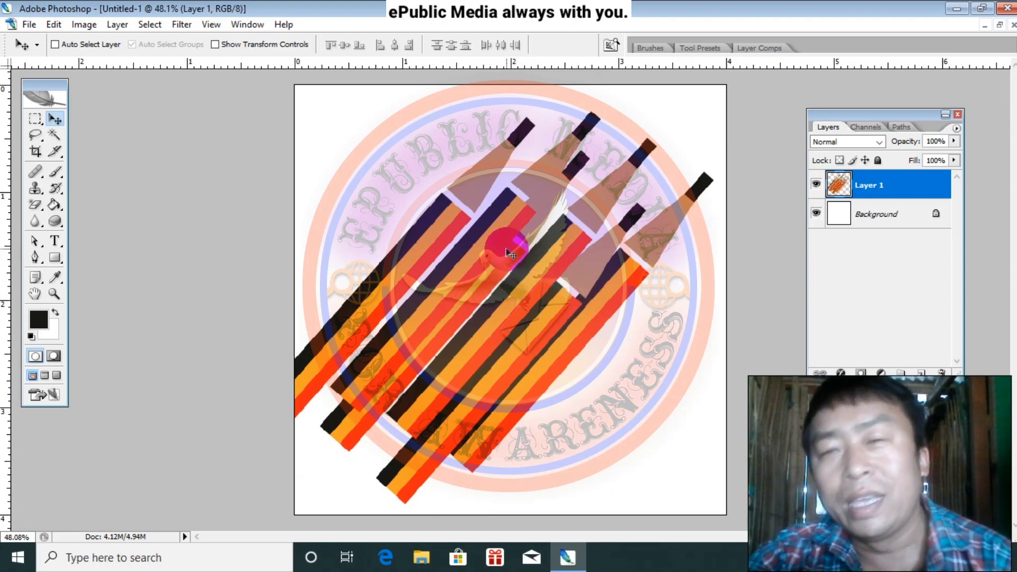